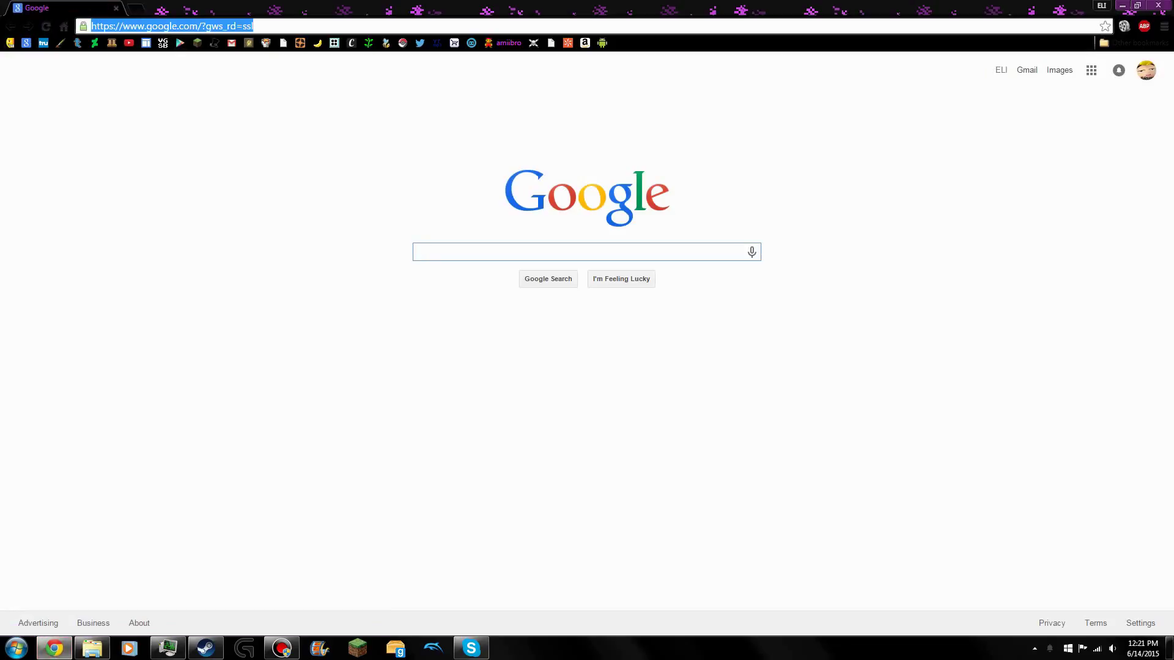
Go to hldj.org and download the latest 64-bit version, hldj 1.6.02, from the site's downloads page.
type("hldj")
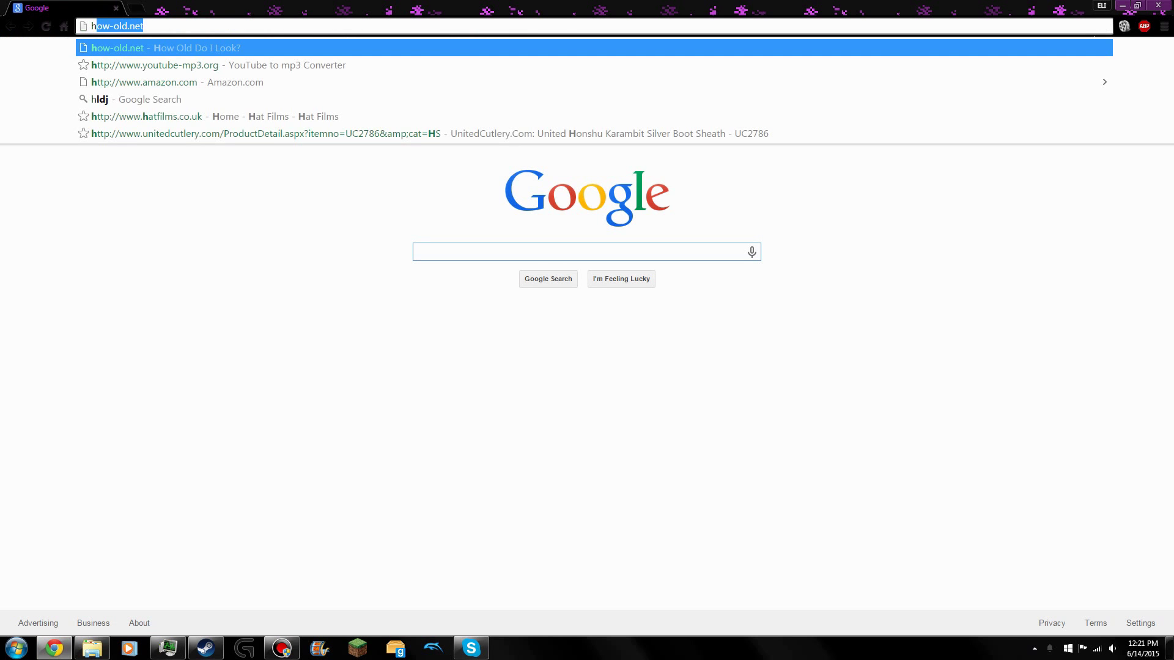
type(".org")
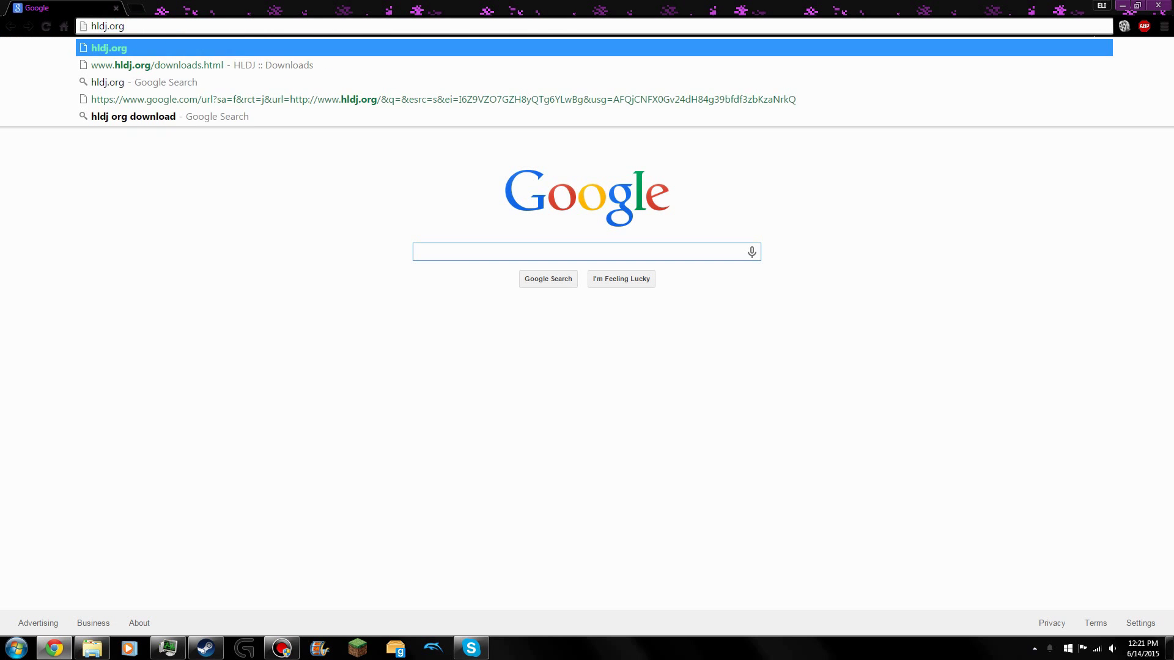
key("Return")
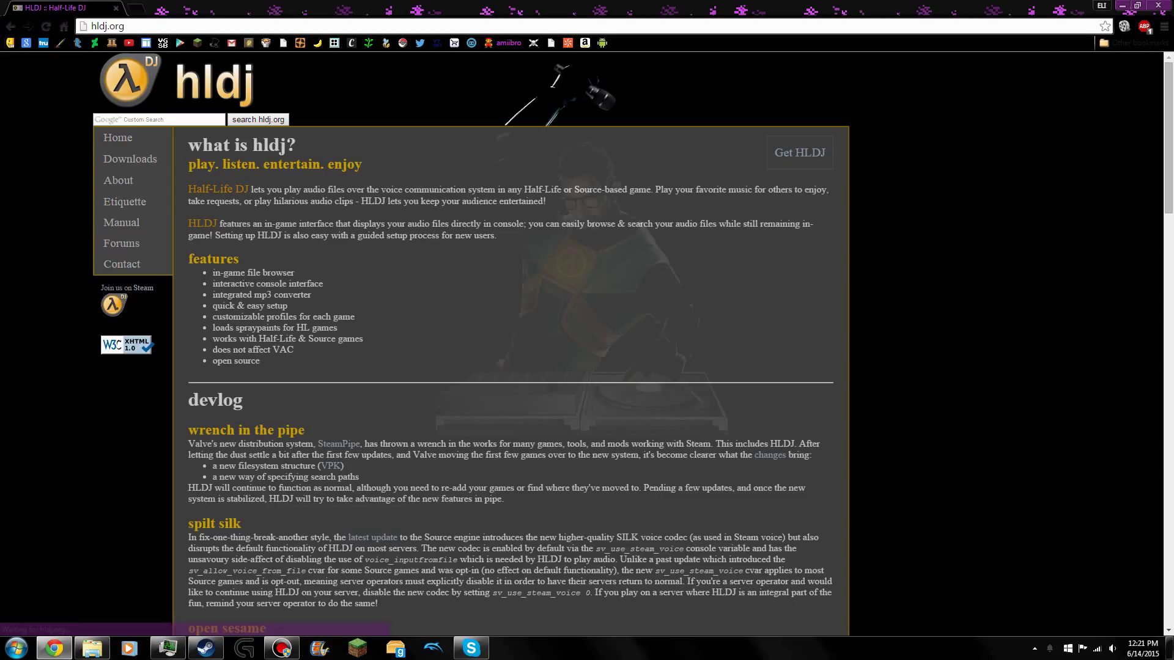
left_click(130, 159)
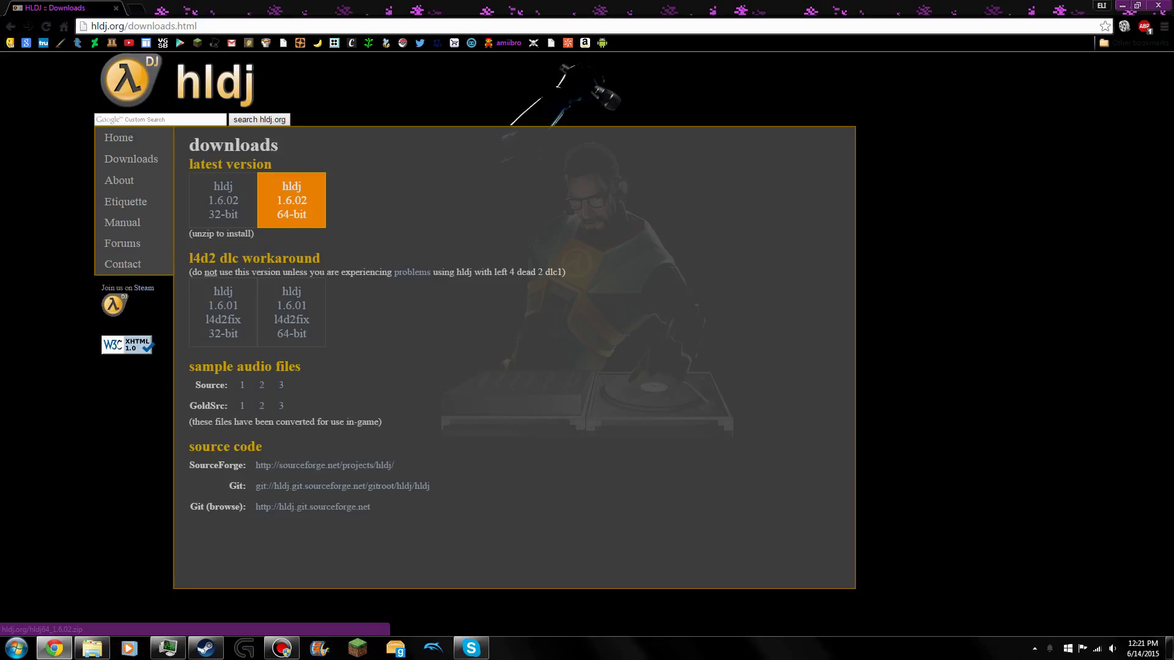
left_click(292, 200)
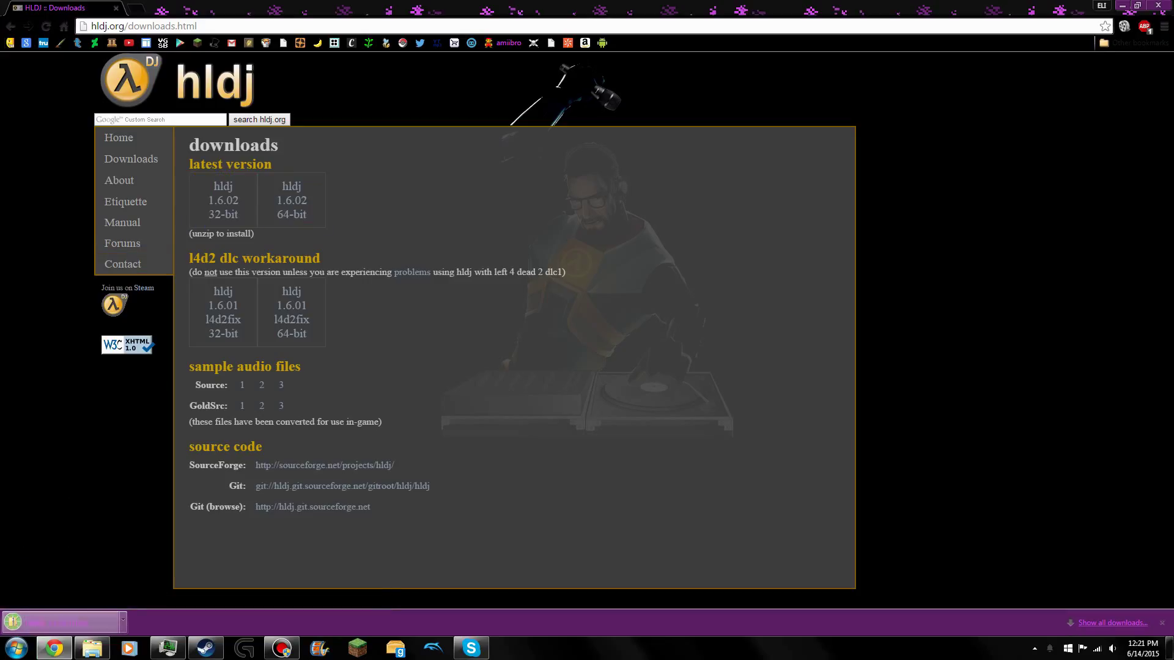
Open the downloaded hldj64_1.6.02 archive and extract its HLDJ folder to the desktop, closing the browser and the archive window.
left_click(61, 622)
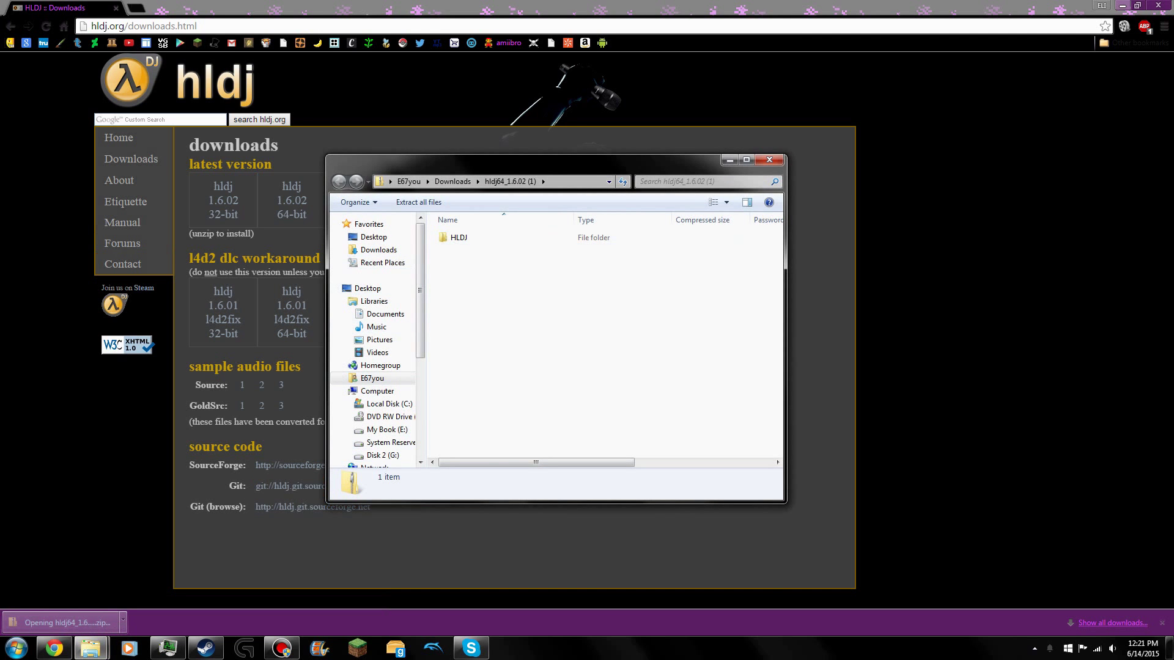
left_click(1157, 5)
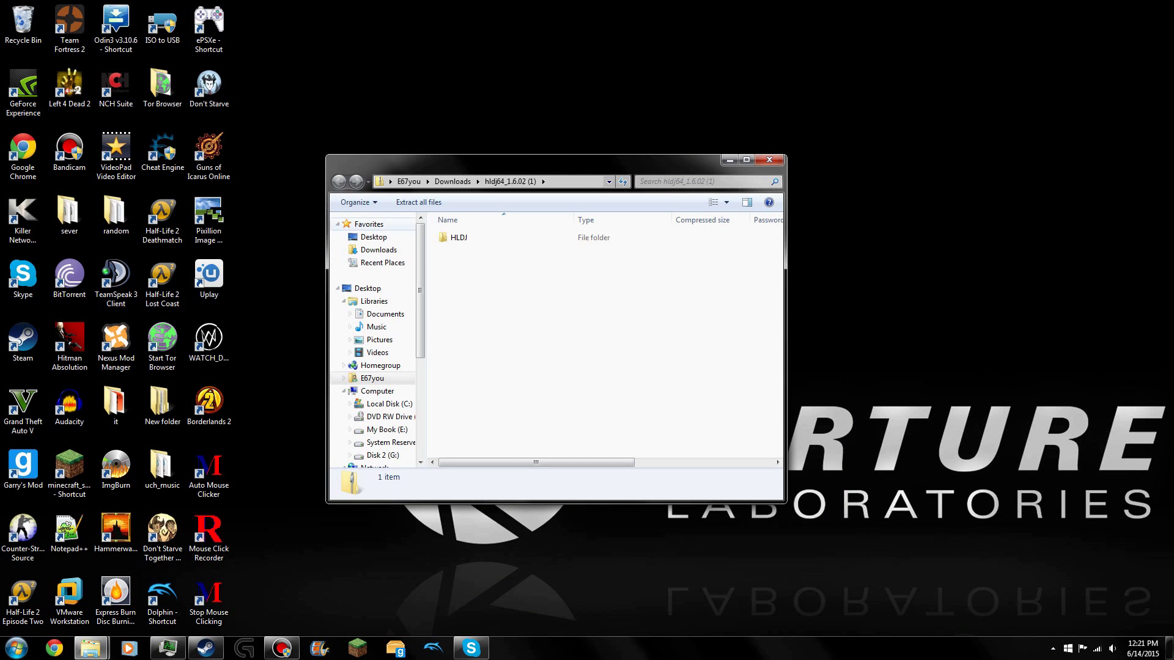
left_click_drag(459, 237, 255, 28)
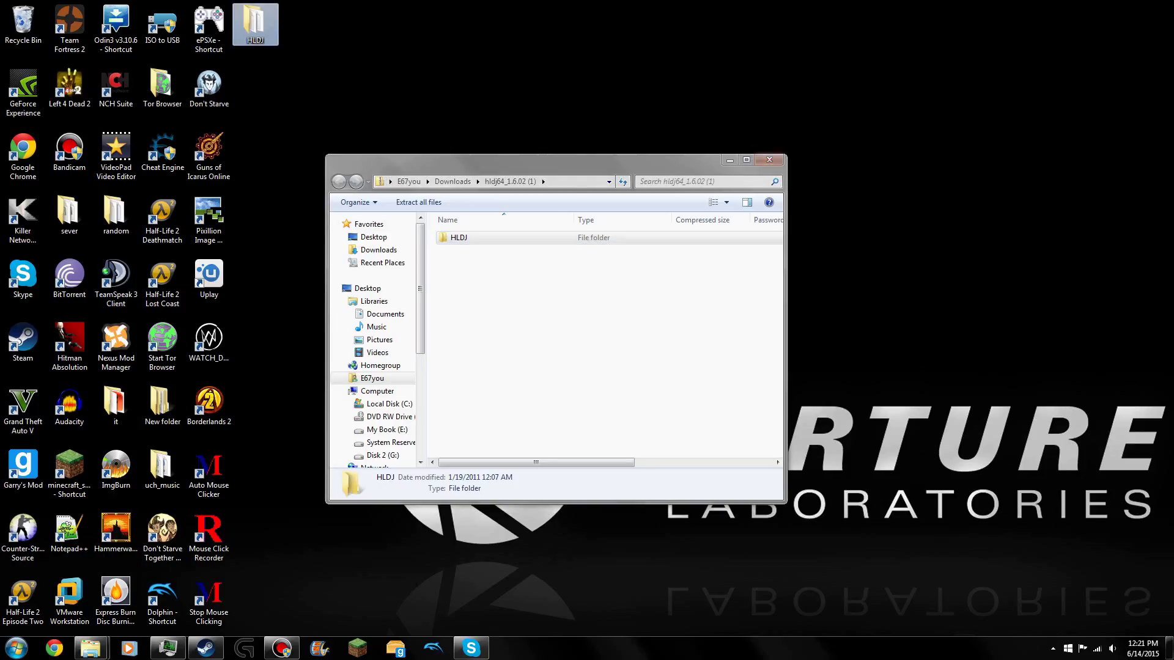
left_click(769, 160)
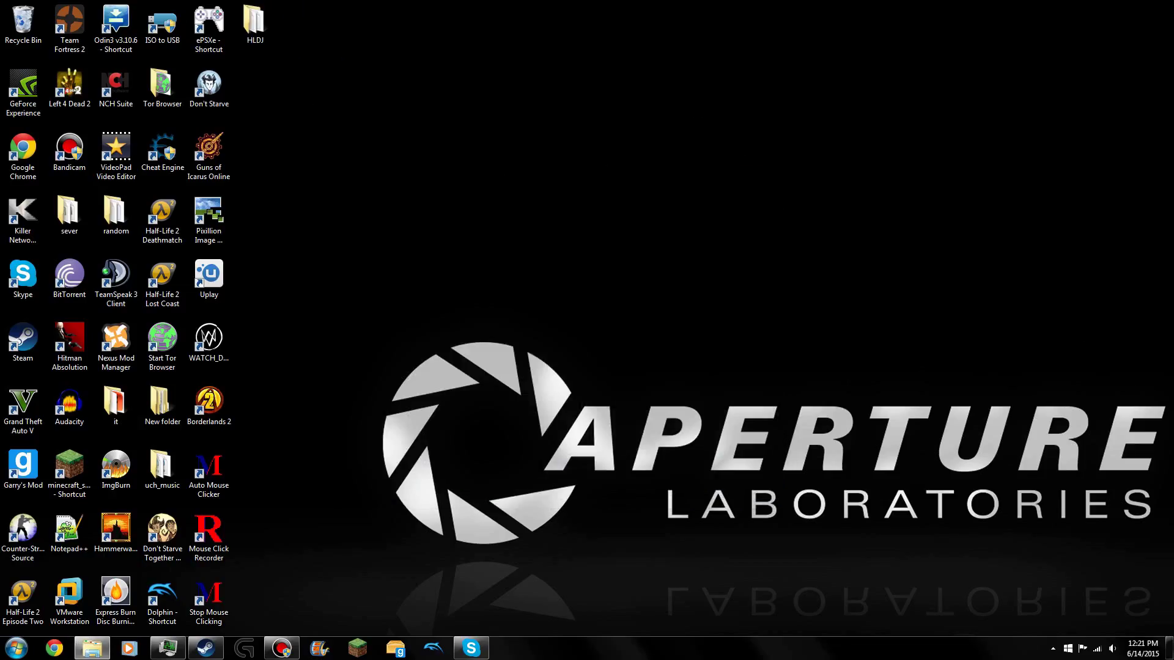
Run the hldj application from the desktop HLDJ folder and agree to start the first-run setup.
double_click(255, 25)
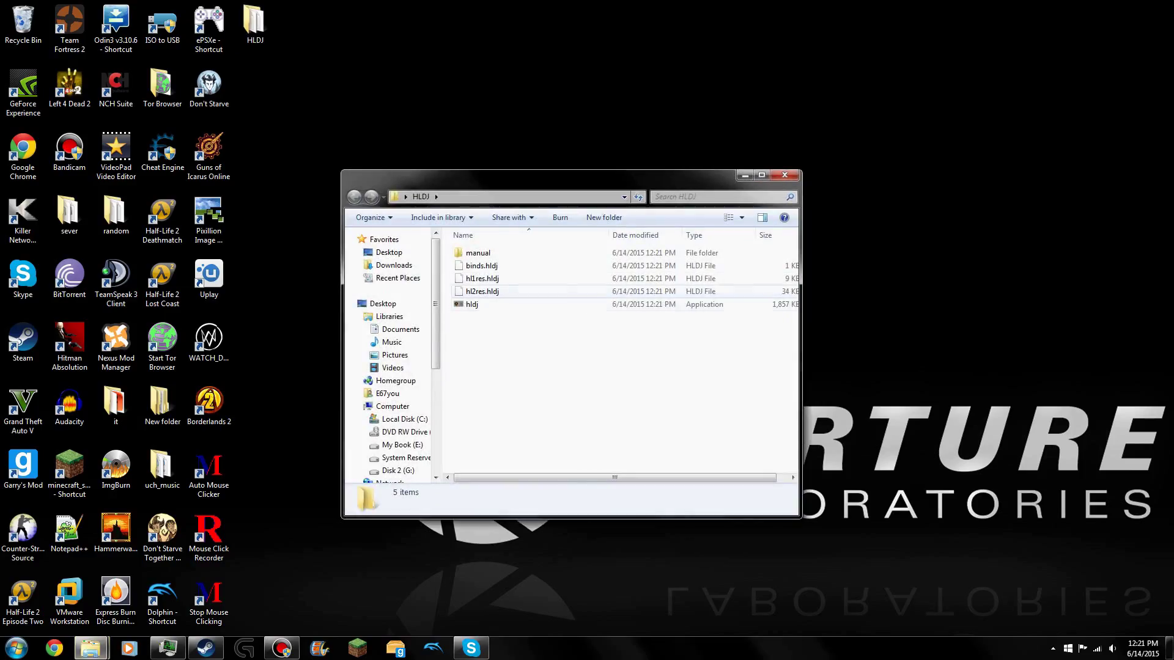
double_click(474, 302)
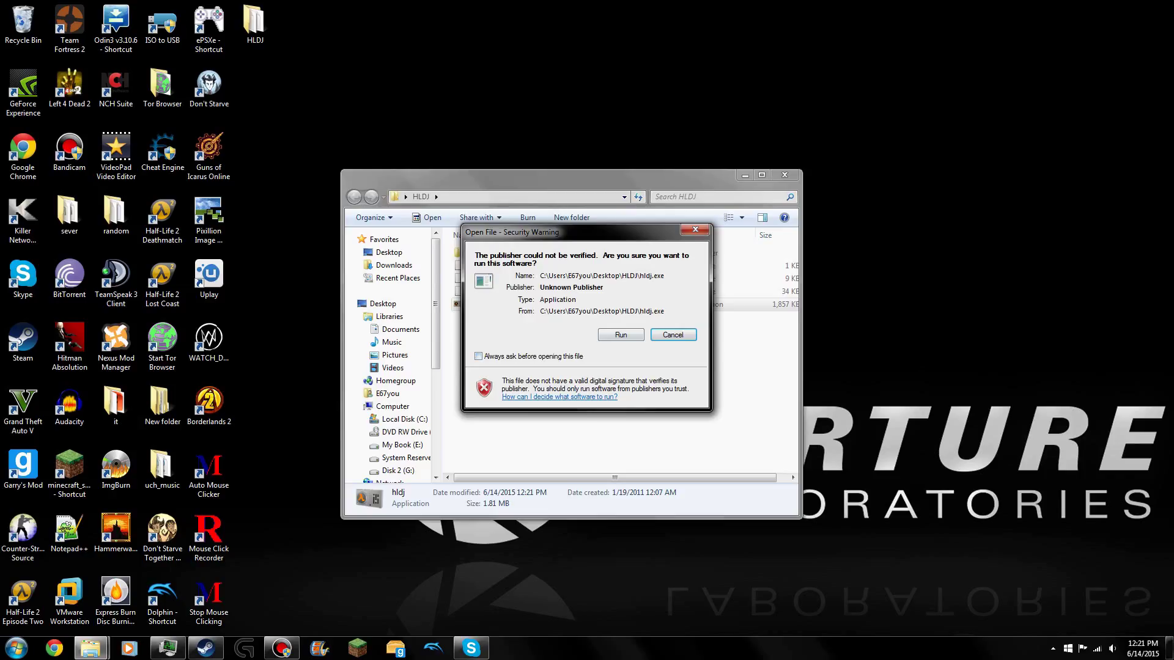
left_click(620, 334)
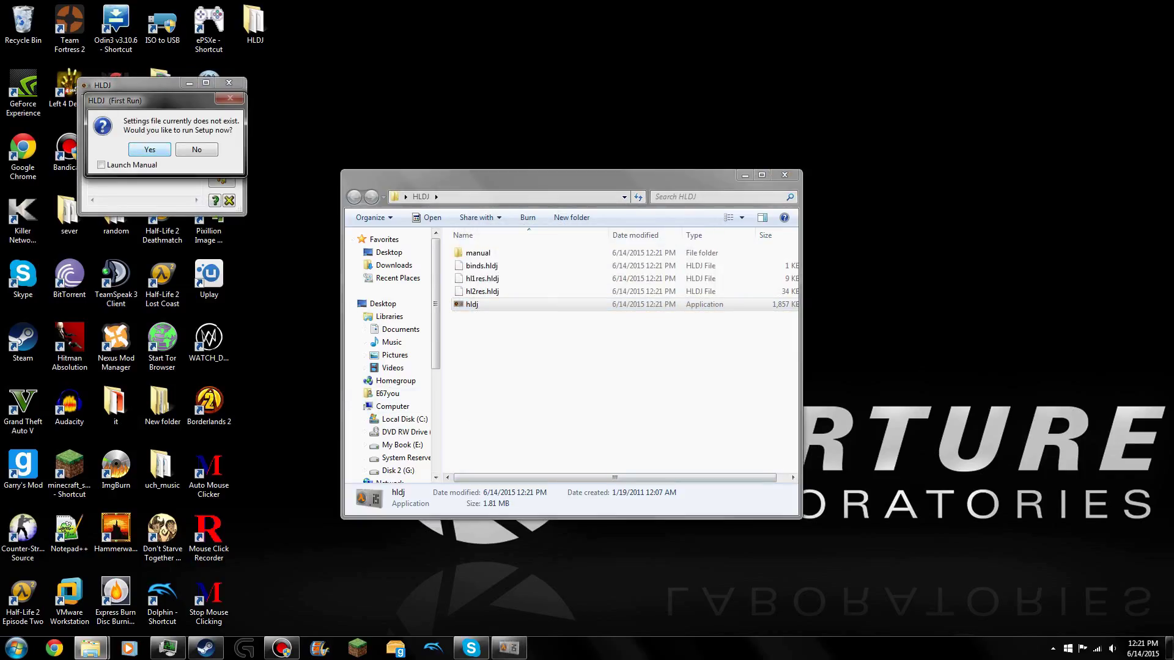
key("Return")
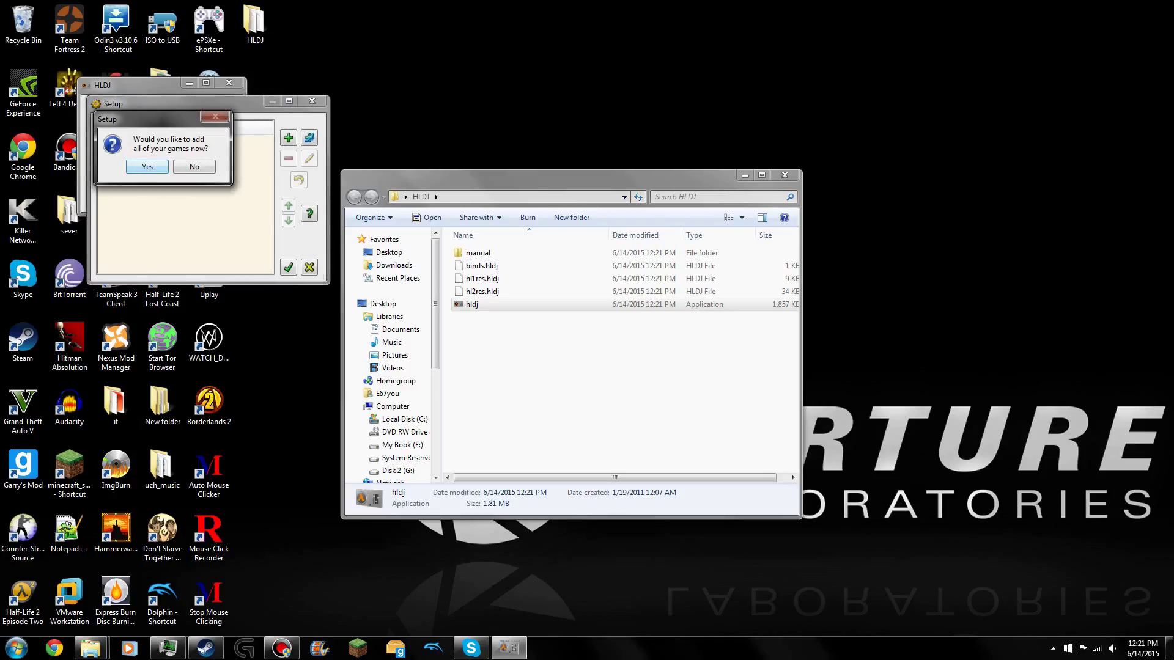
Try to add all games automatically with KP_RIGHTARROW as the play audio key, creating the Audio directory.
key("Return")
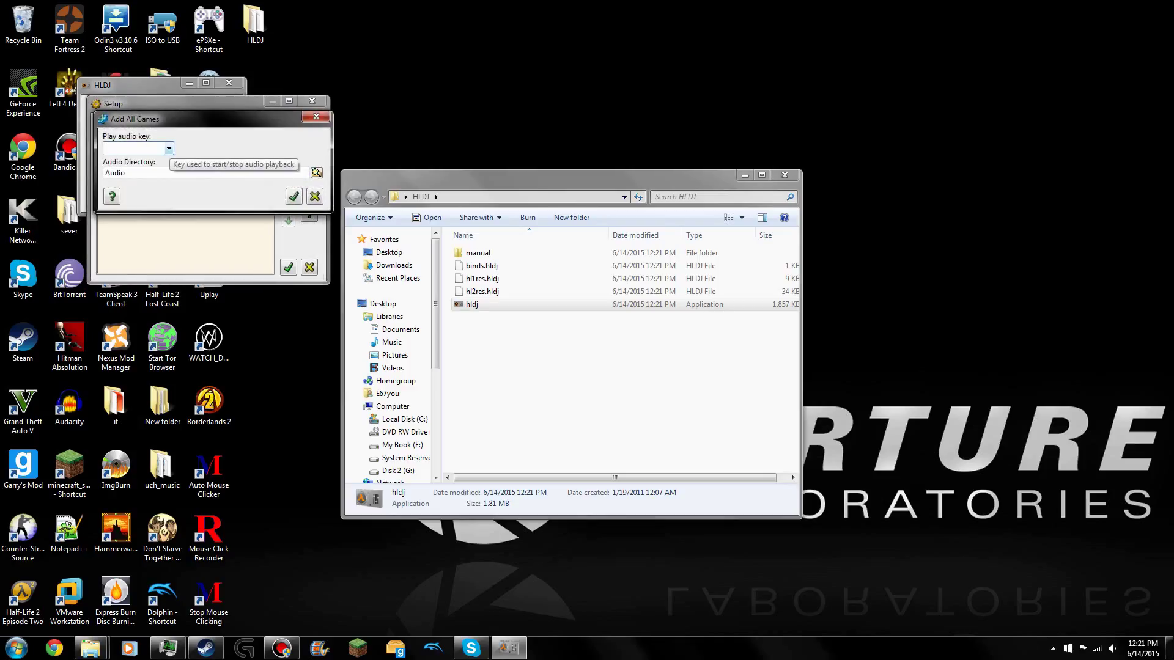
left_click(169, 149)
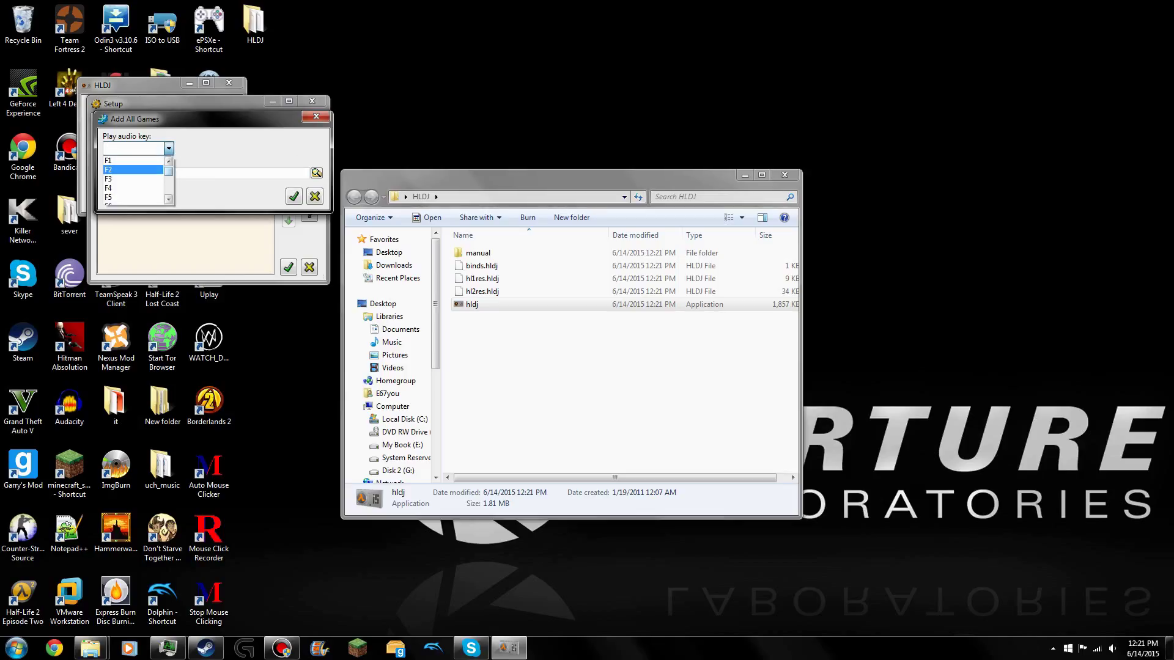
scroll(133, 179, "down", 5)
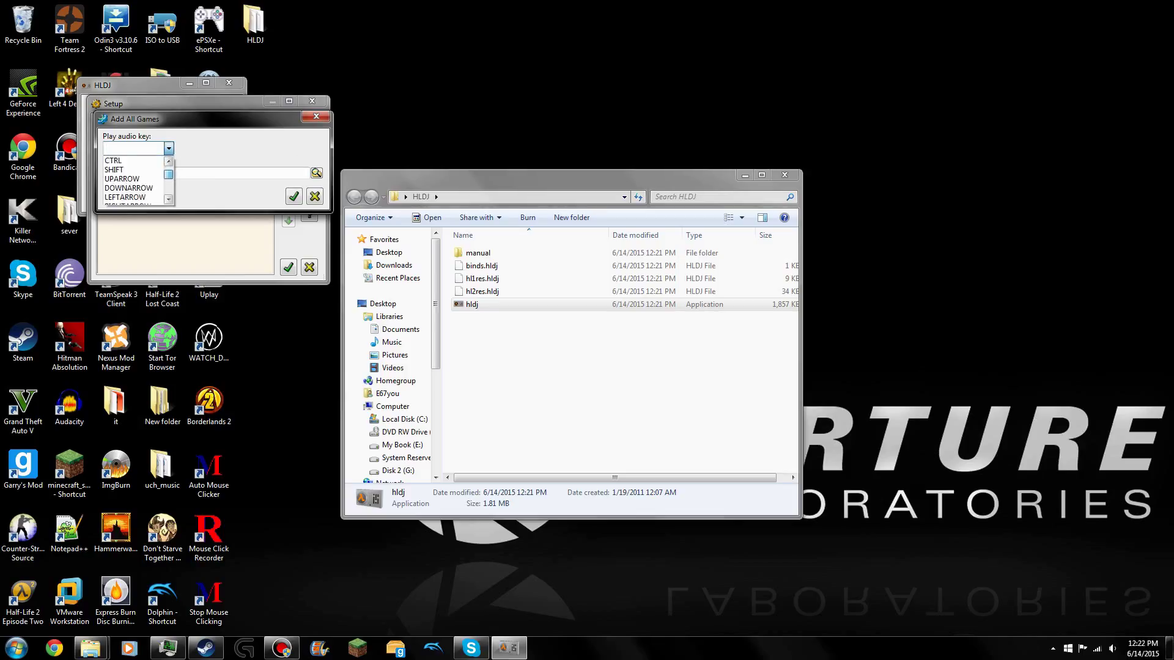
scroll(135, 178, "down", 3)
scroll(134, 178, "up", 3)
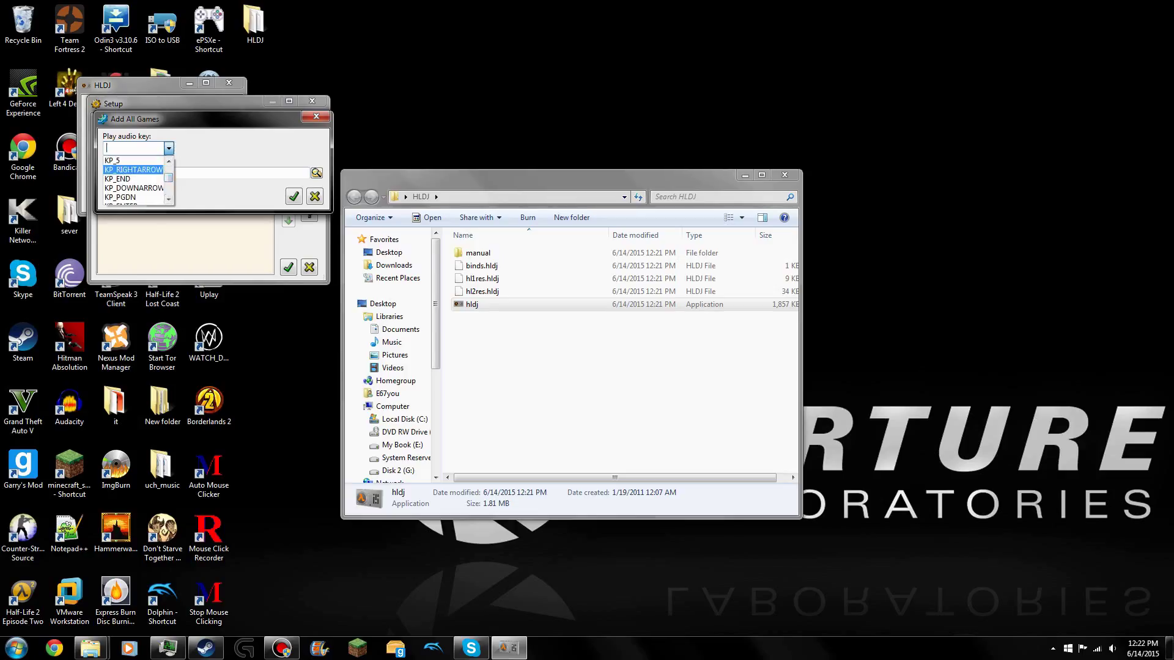
left_click(133, 169)
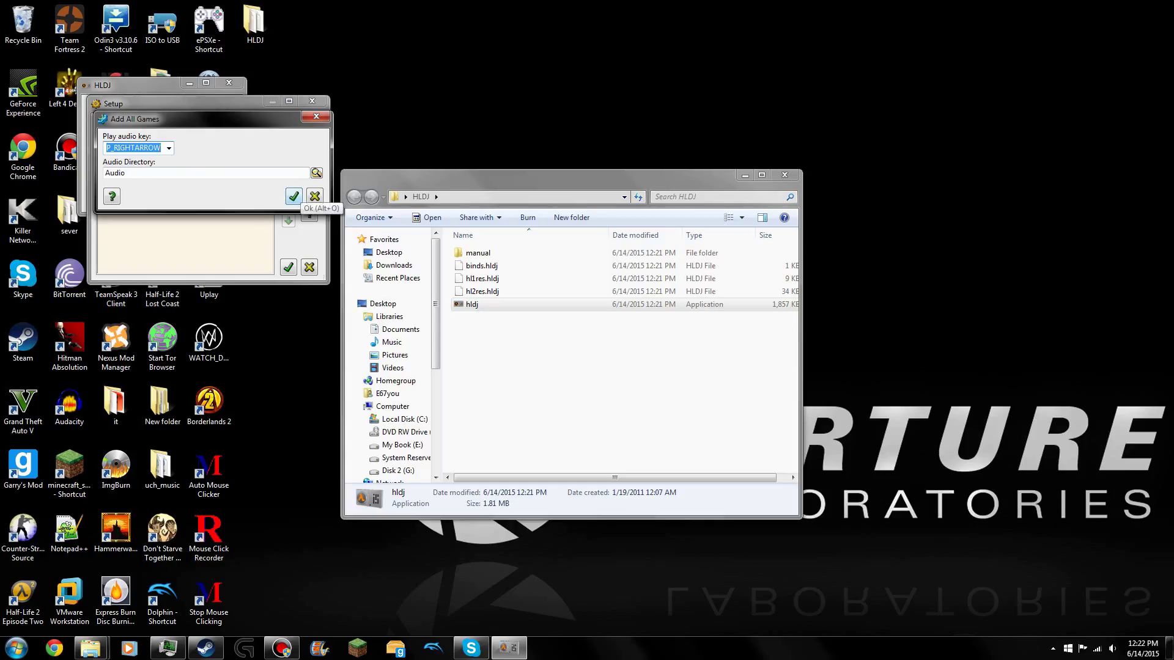
left_click(294, 197)
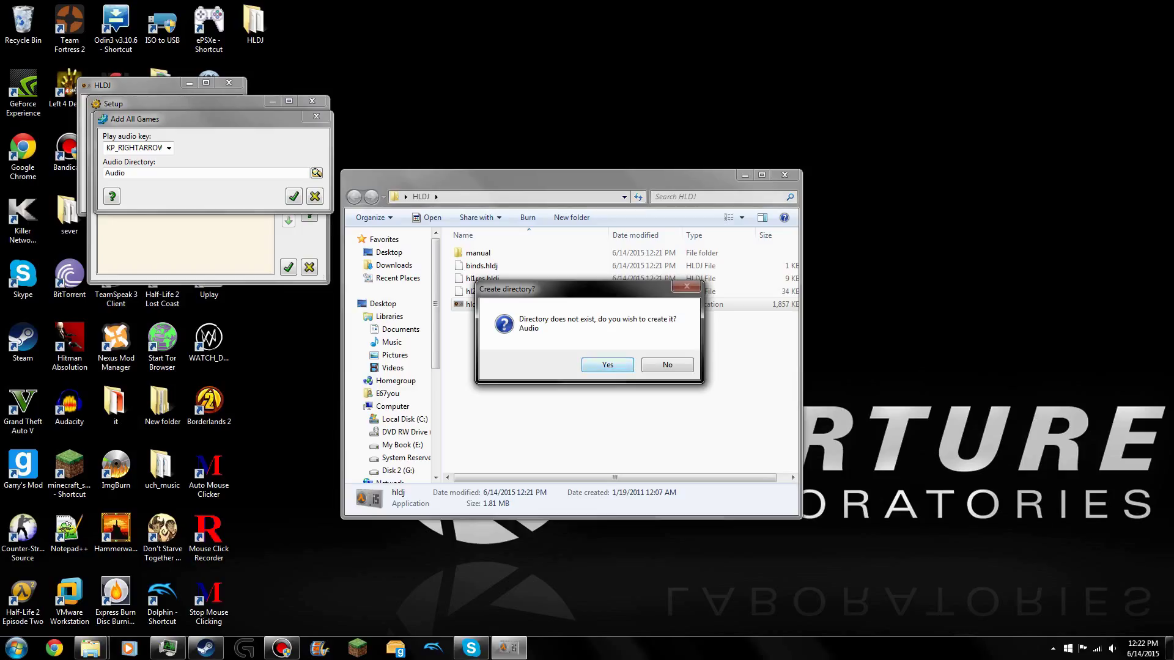
key("Return")
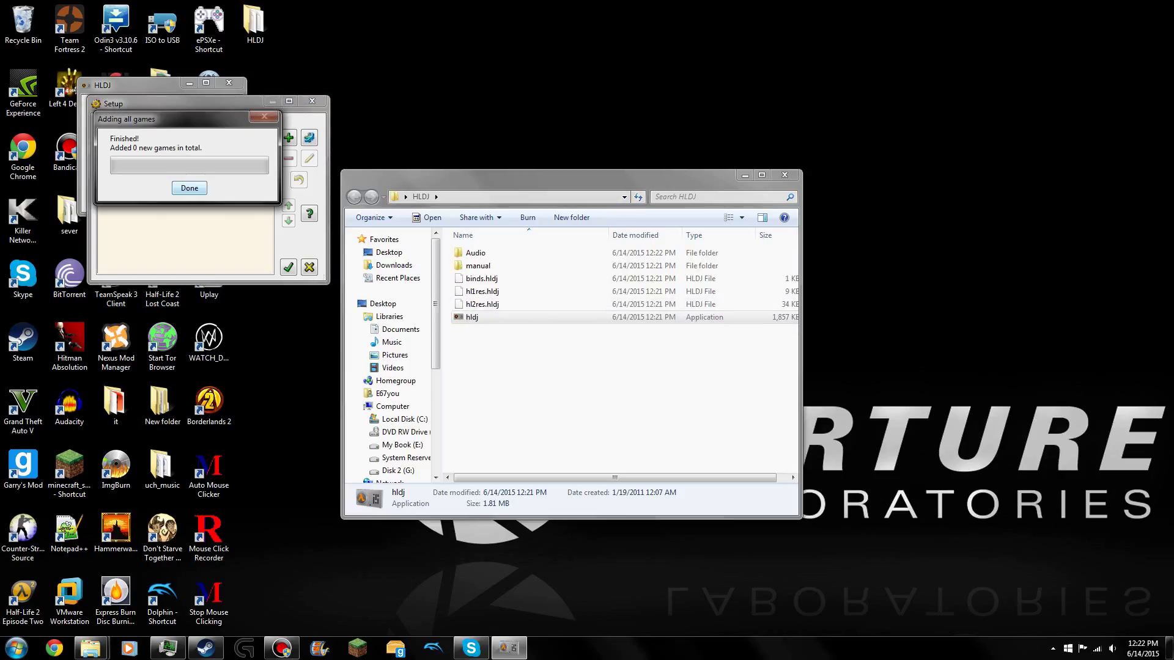
key("Return")
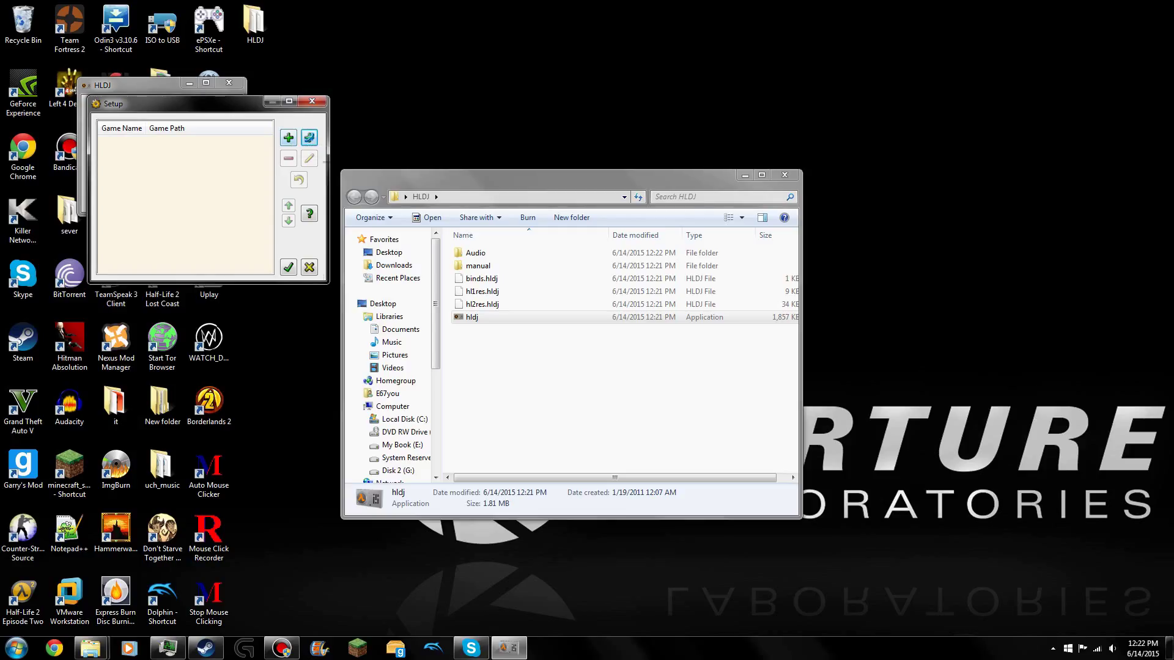
Start a new game entry named Tf2 with the Source engine and KP_RIGHTARROW as its play audio key.
left_click(288, 137)
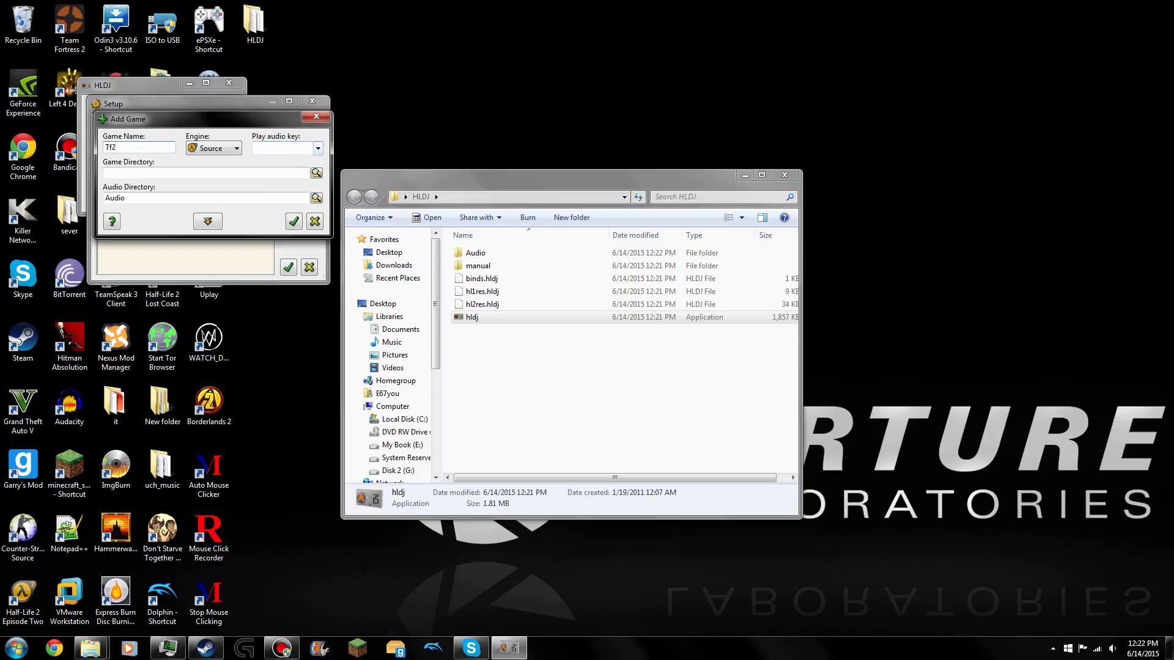
left_click(317, 149)
scroll(284, 180, "down", 3)
scroll(284, 180, "down", 8)
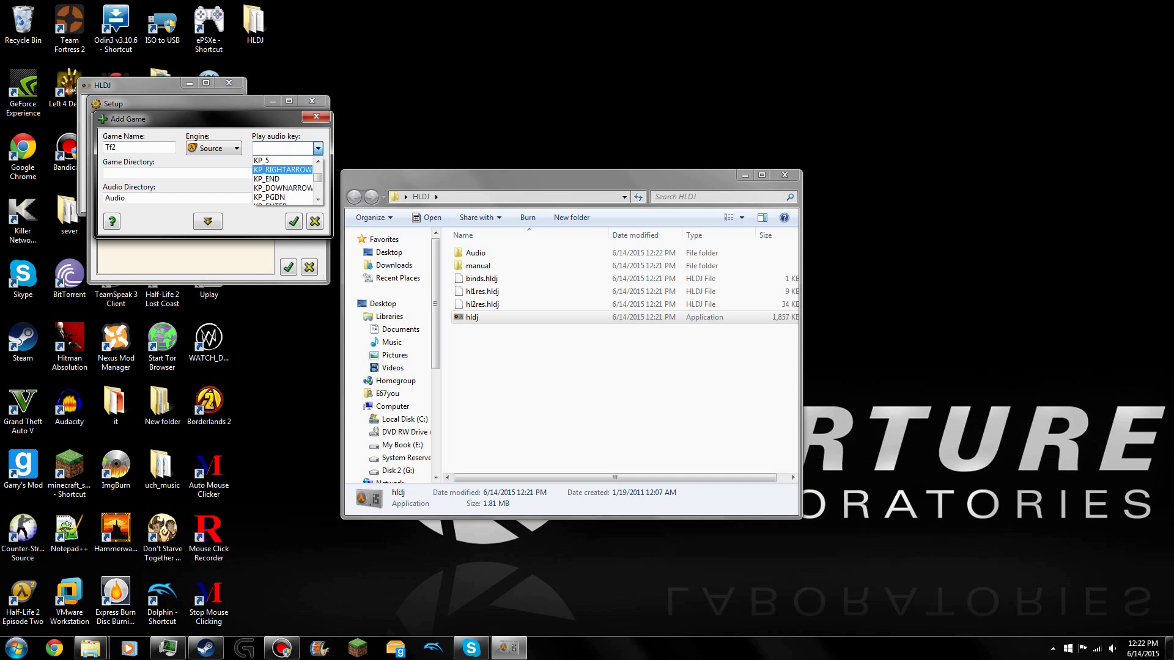
left_click(282, 170)
Set the game directory of the Tf2 entry to G:\Steam Games\steamapps\common\Team Fortress 2\tf.
left_click(316, 173)
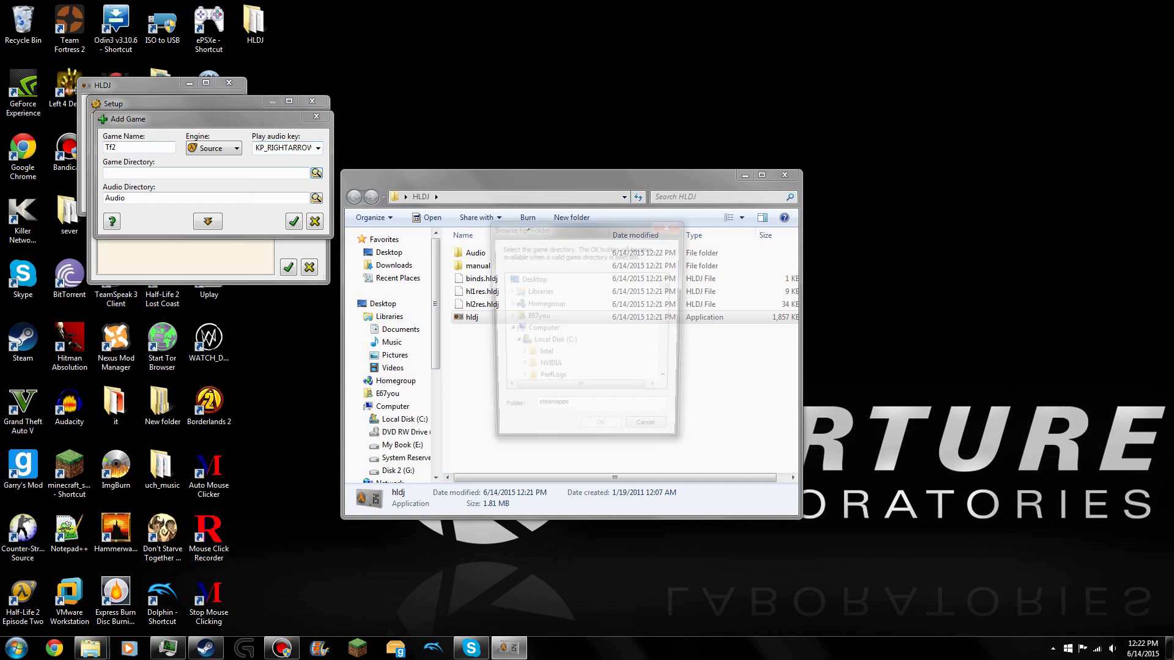
scroll(584, 330, "down", 12)
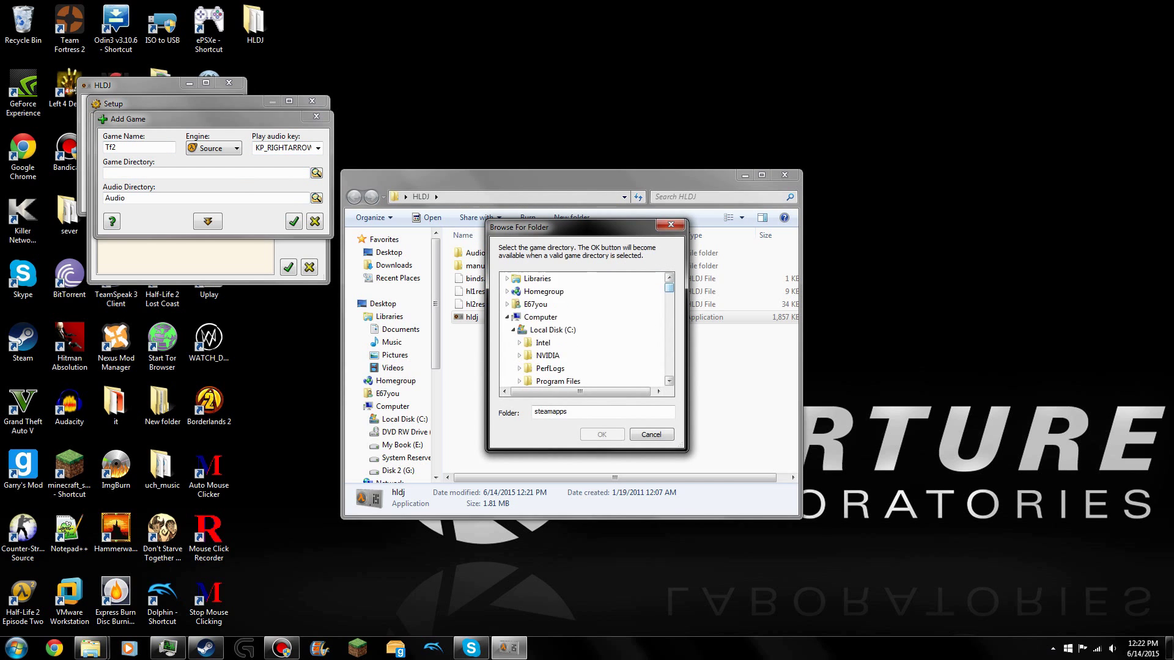
scroll(584, 330, "down", 10)
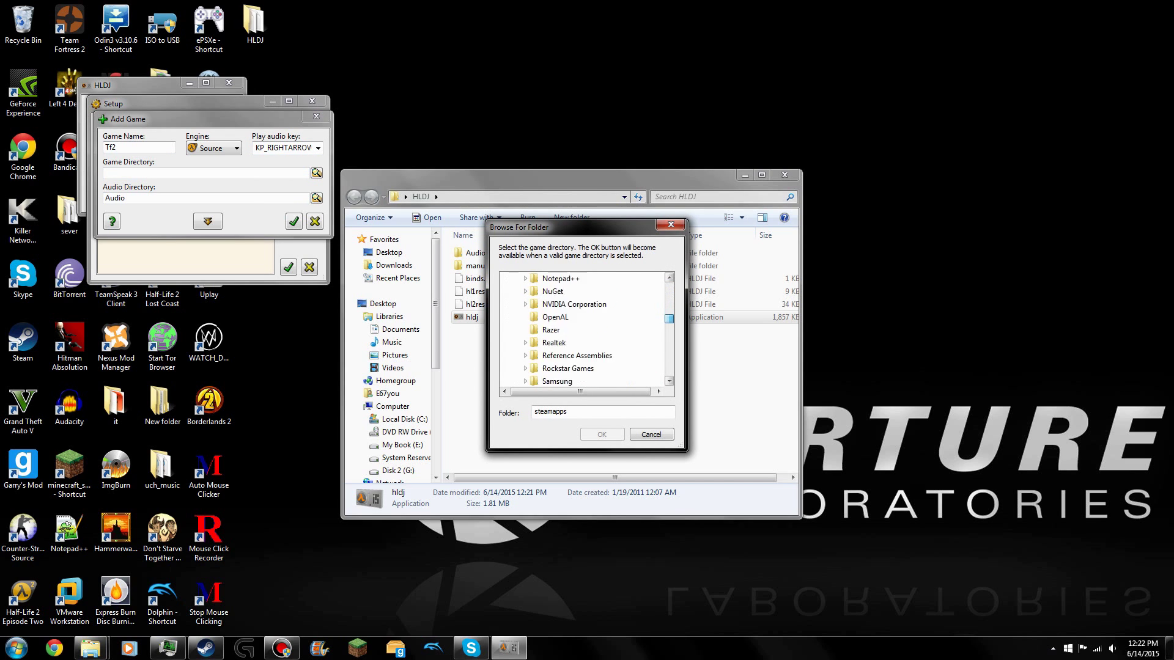
scroll(584, 331, "up", 12)
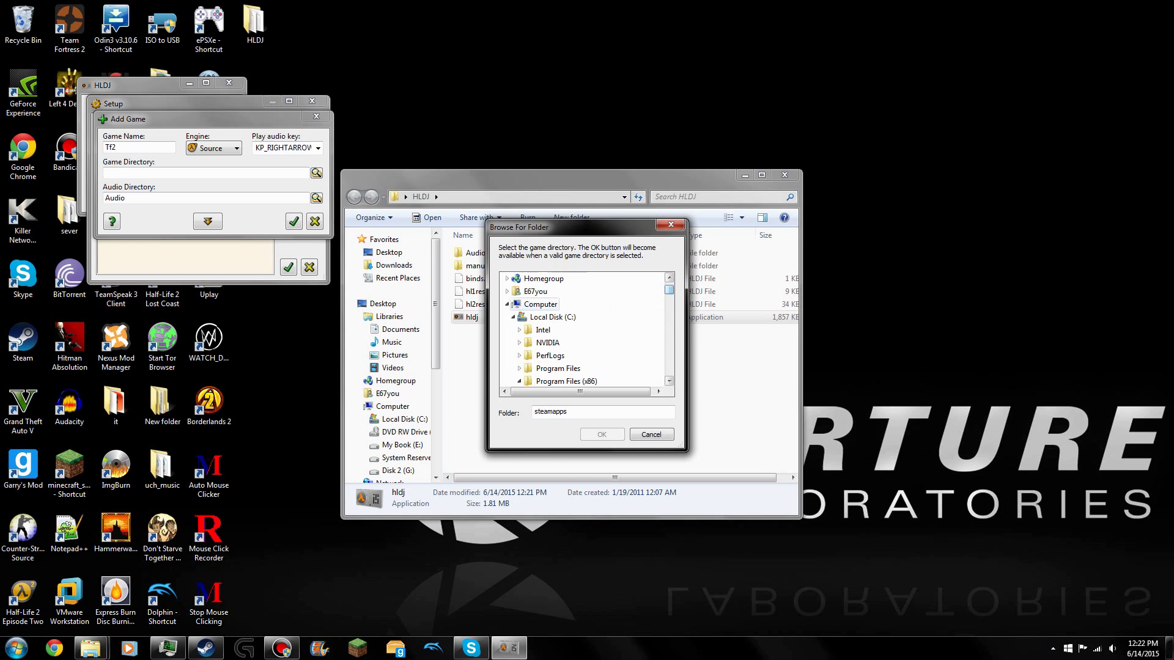
left_click(512, 316)
left_click(512, 368)
scroll(528, 318, "down", 1)
left_click(519, 355)
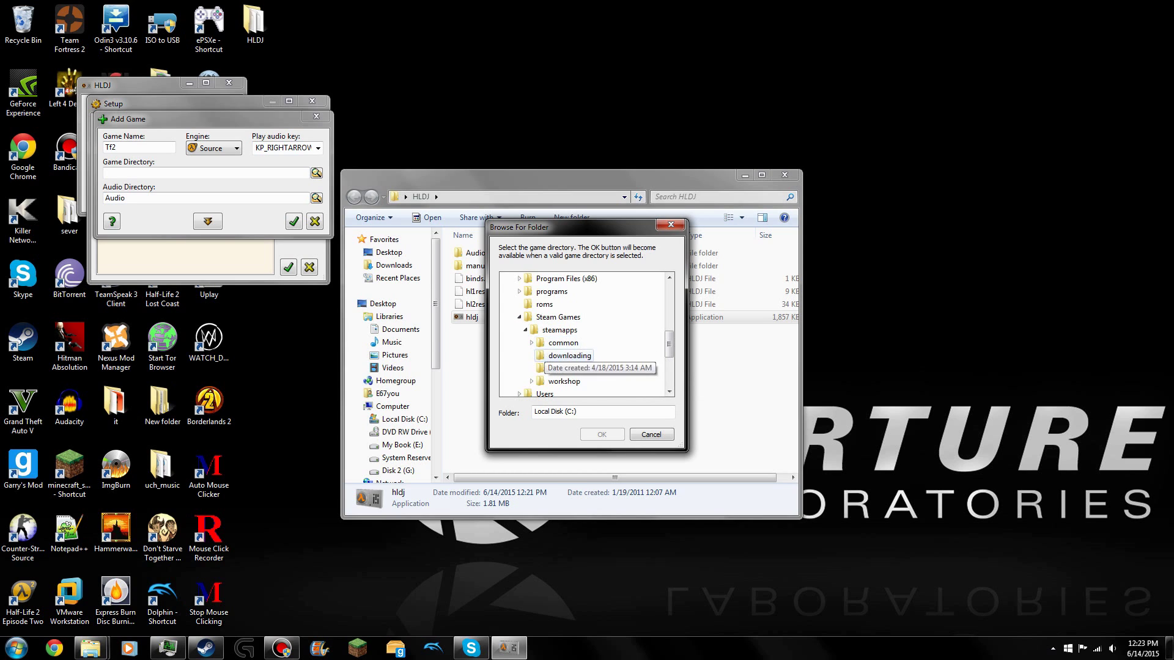
left_click(531, 342)
scroll(550, 342, "down", 5)
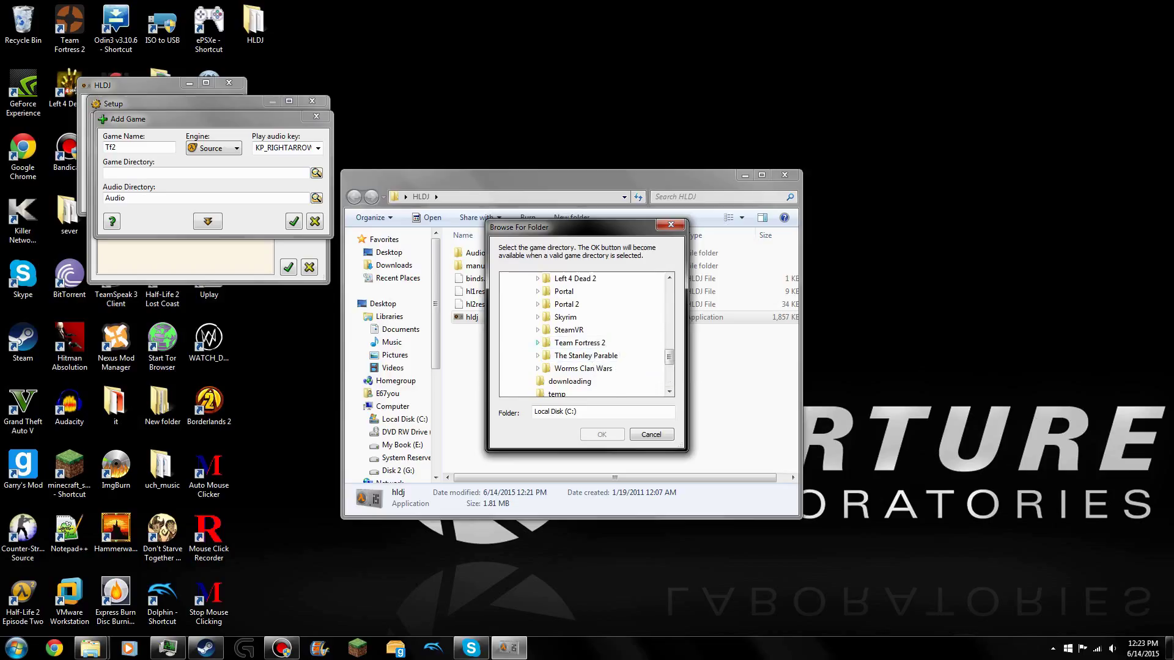
left_click(537, 343)
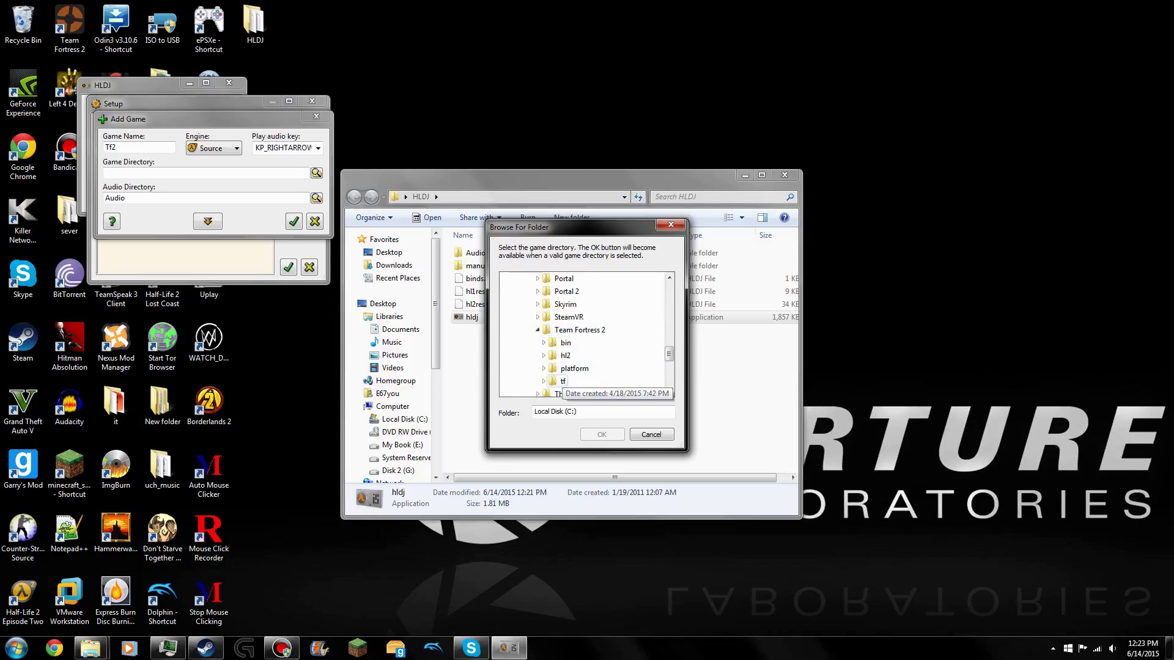
left_click(563, 380)
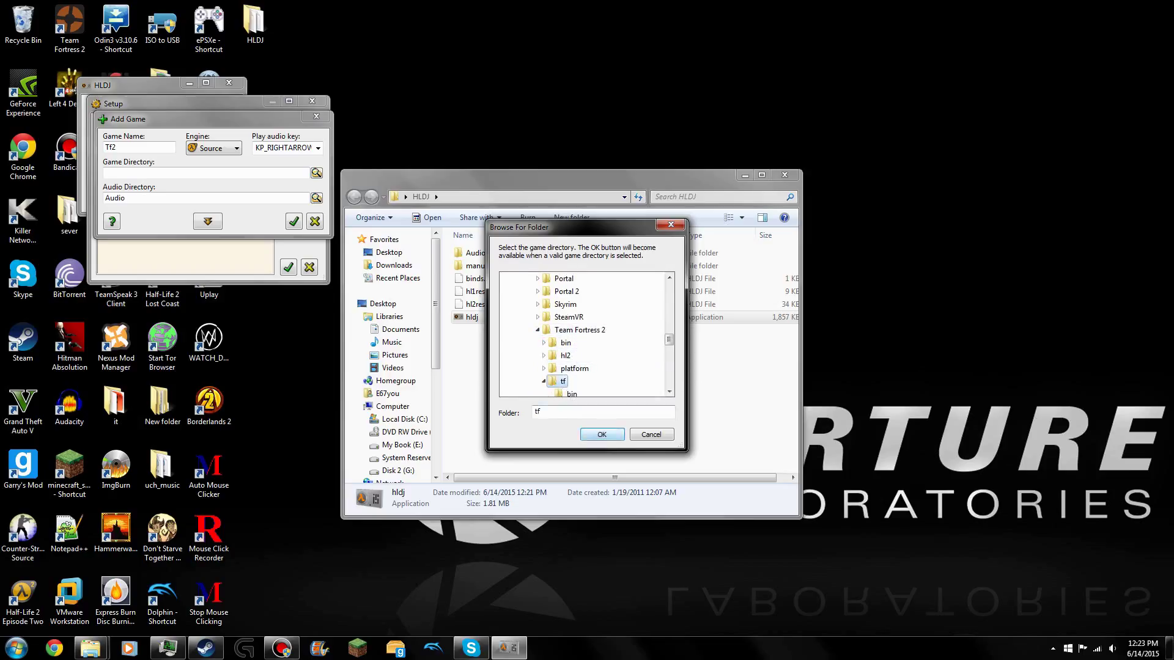
left_click(602, 434)
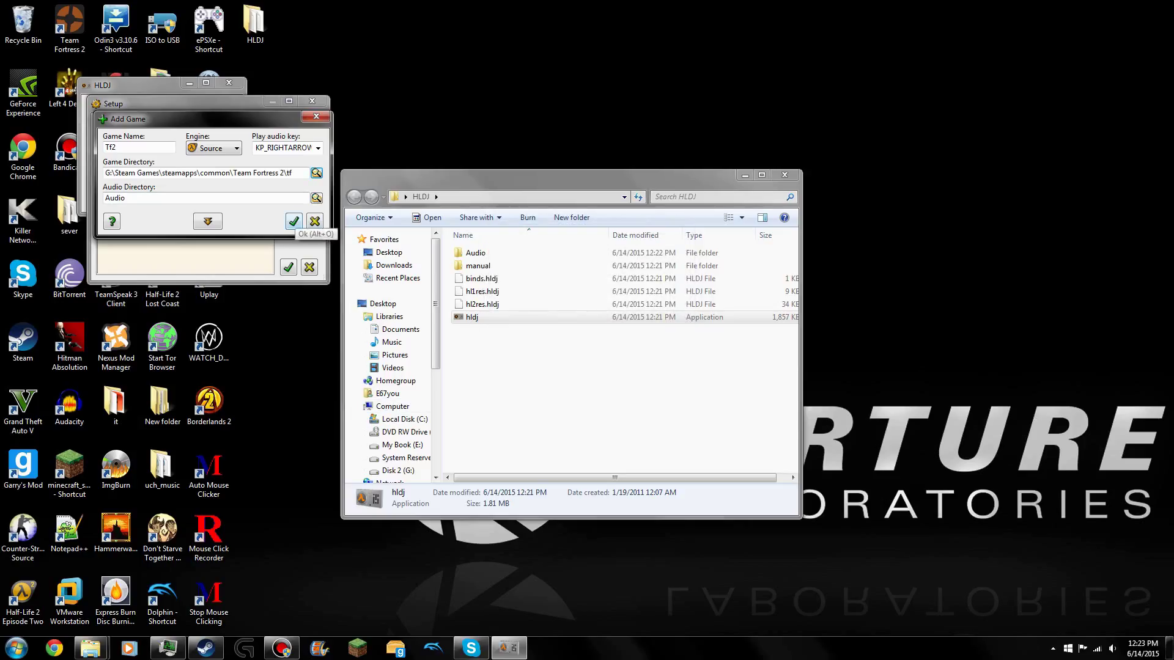
Save the Tf2 entry and the setup, accepting the recommended options with Launch game application enabled.
left_click(293, 222)
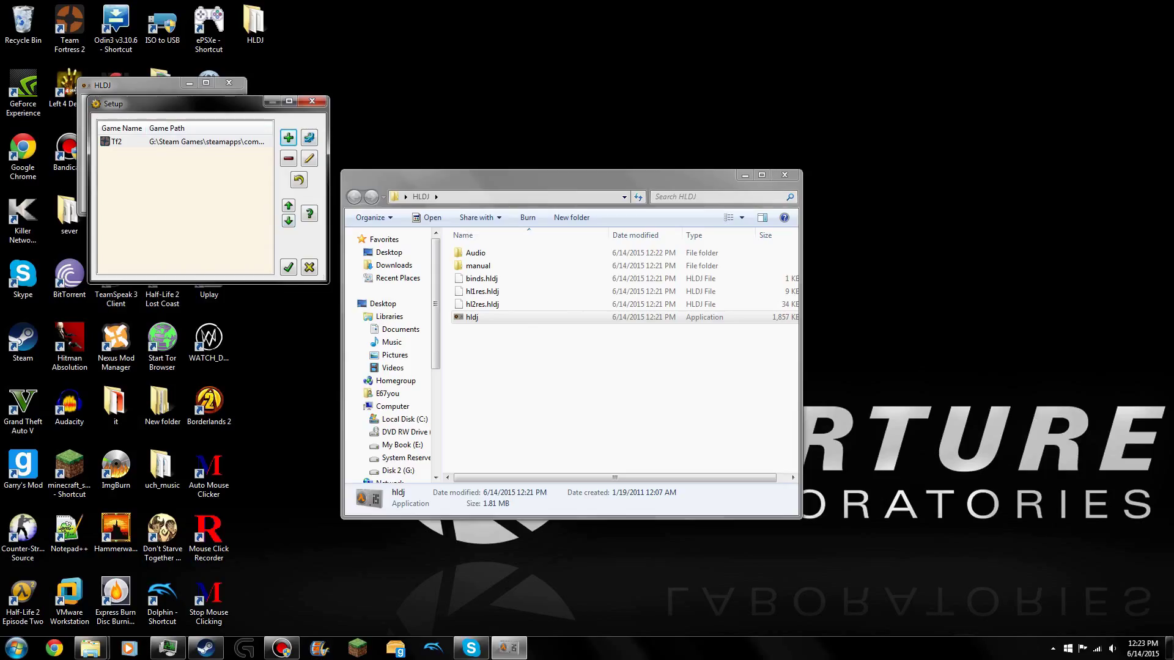
left_click(288, 267)
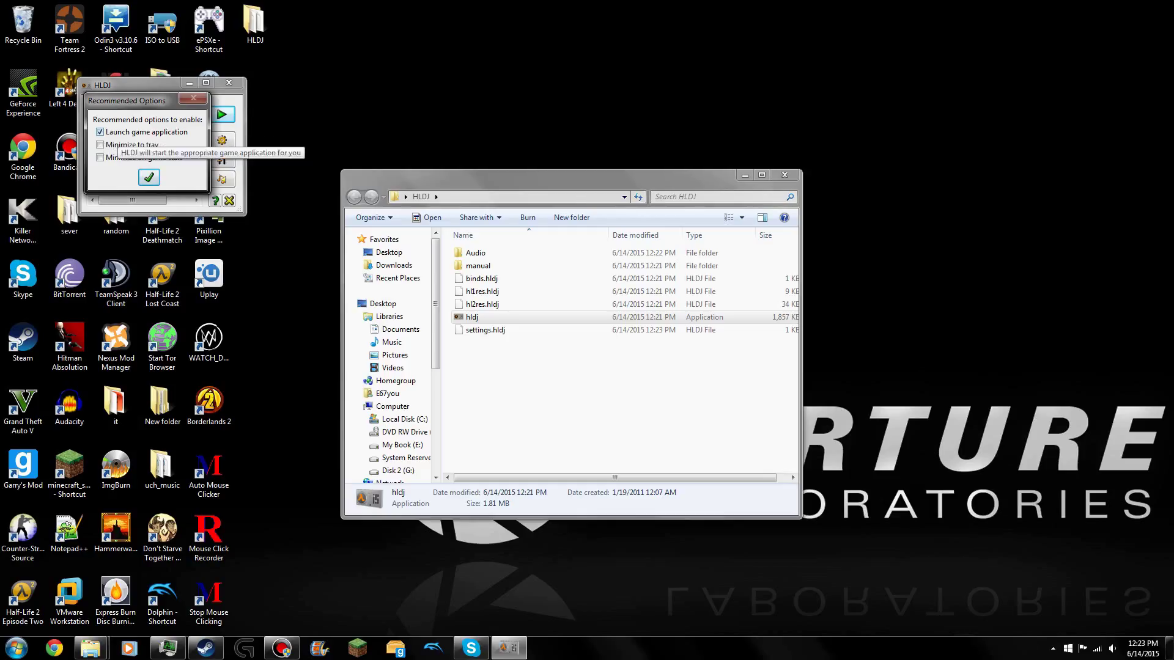
left_click(149, 177)
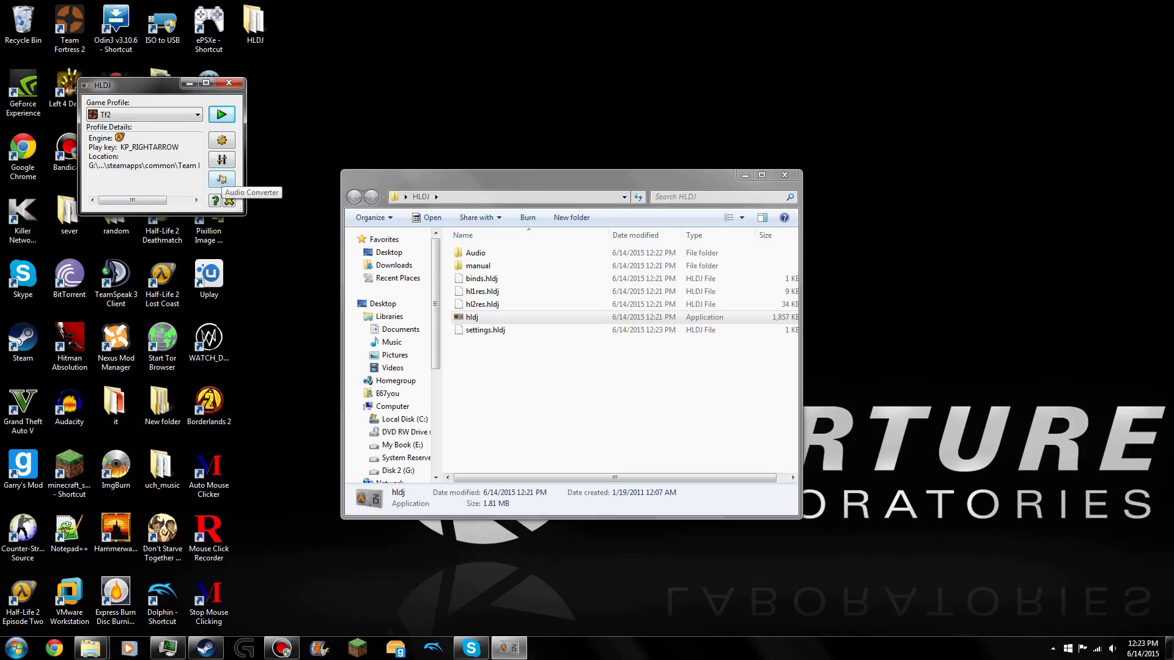
Open the Audio Converter and move ghost_music1 from the ghost folder in uch_music onto the desktop.
left_click(221, 179)
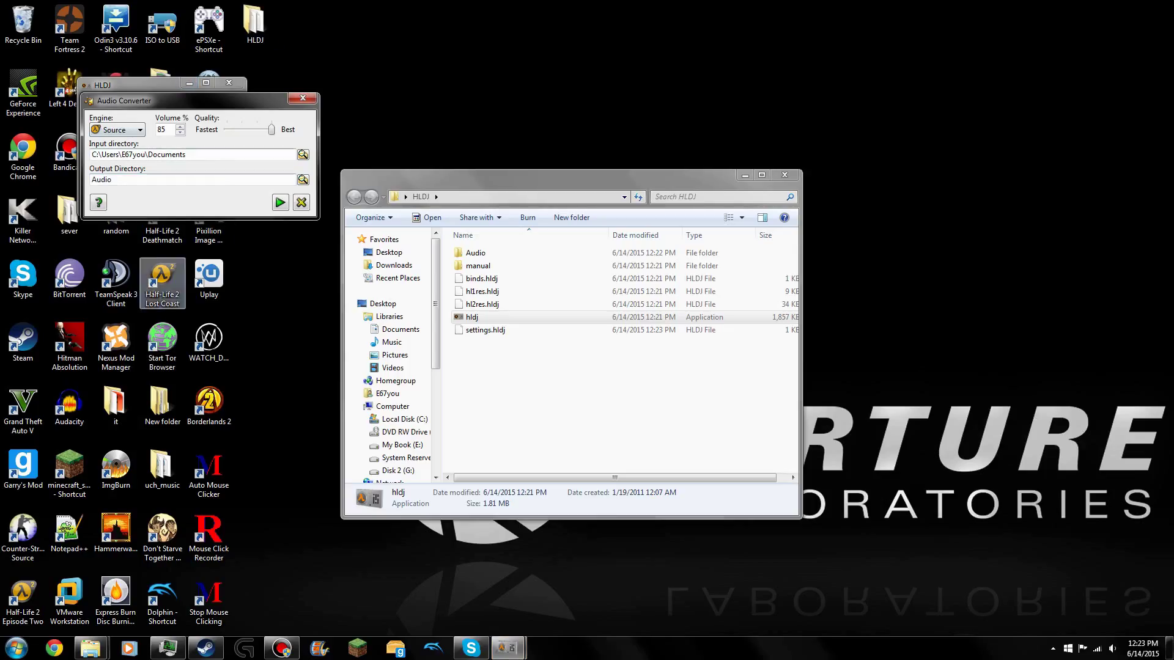
double_click(162, 469)
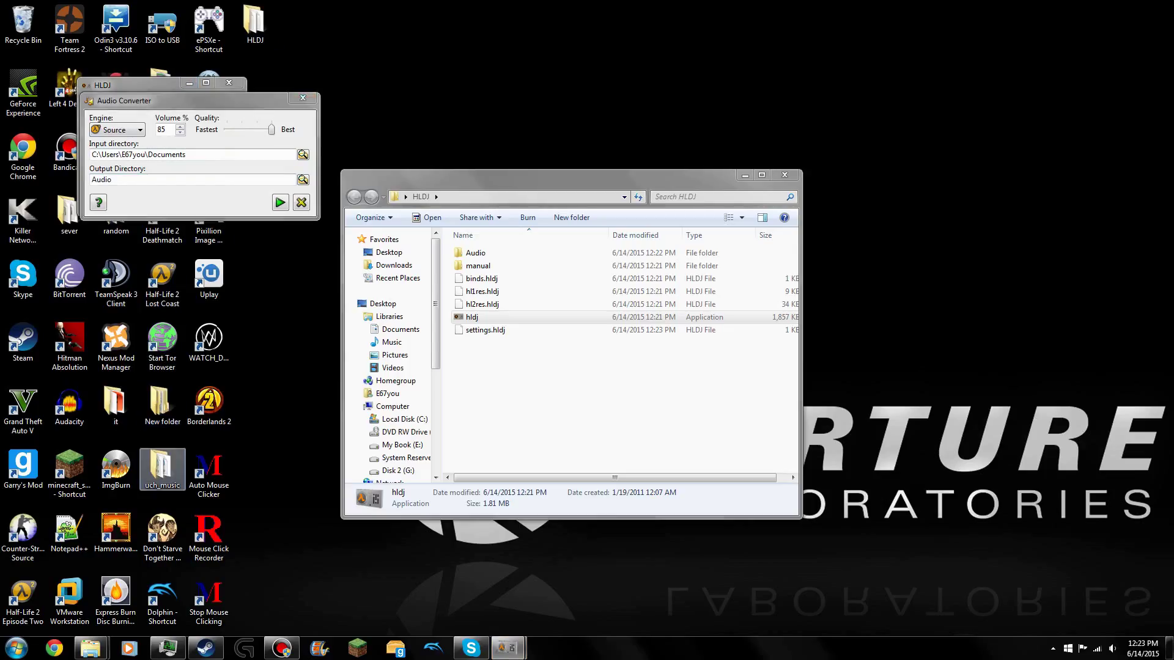
left_click(491, 281)
double_click(491, 281)
left_click_drag(503, 281, 305, 34)
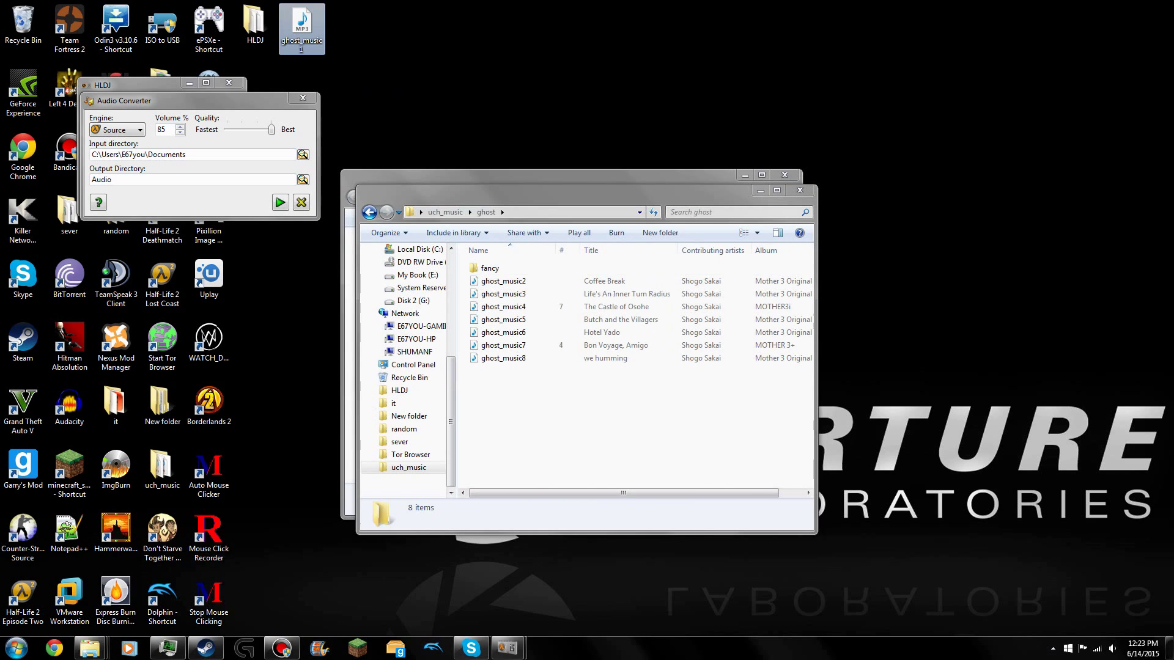
left_click(799, 190)
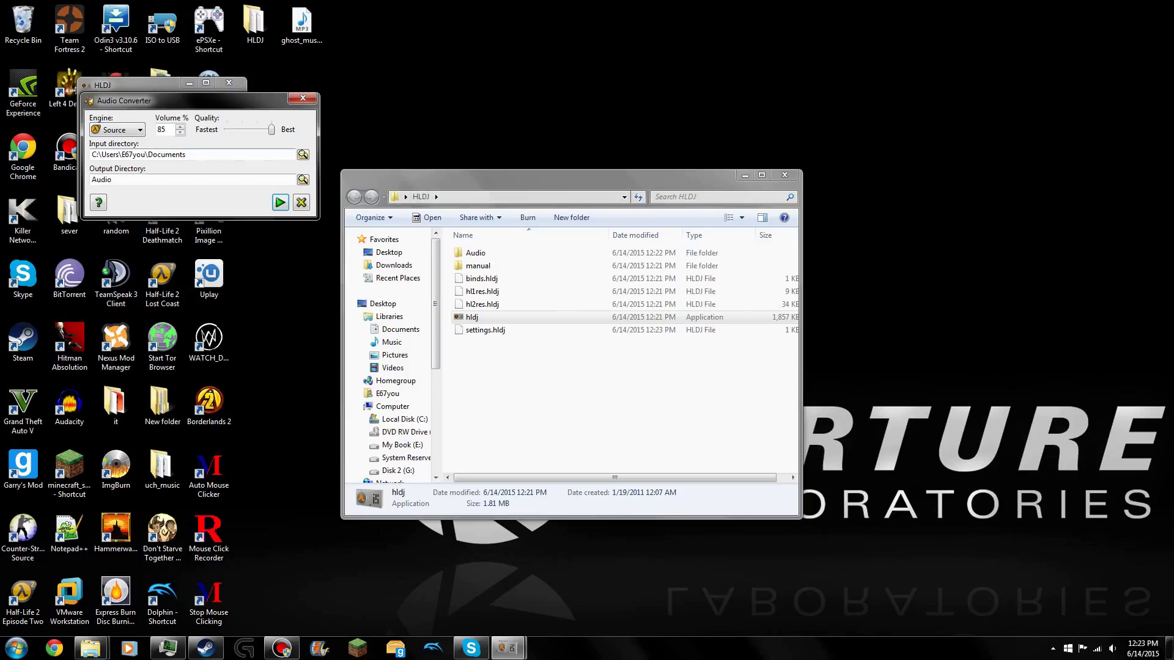
Set the Audio Converter's input directory to the Desktop.
left_click(303, 155)
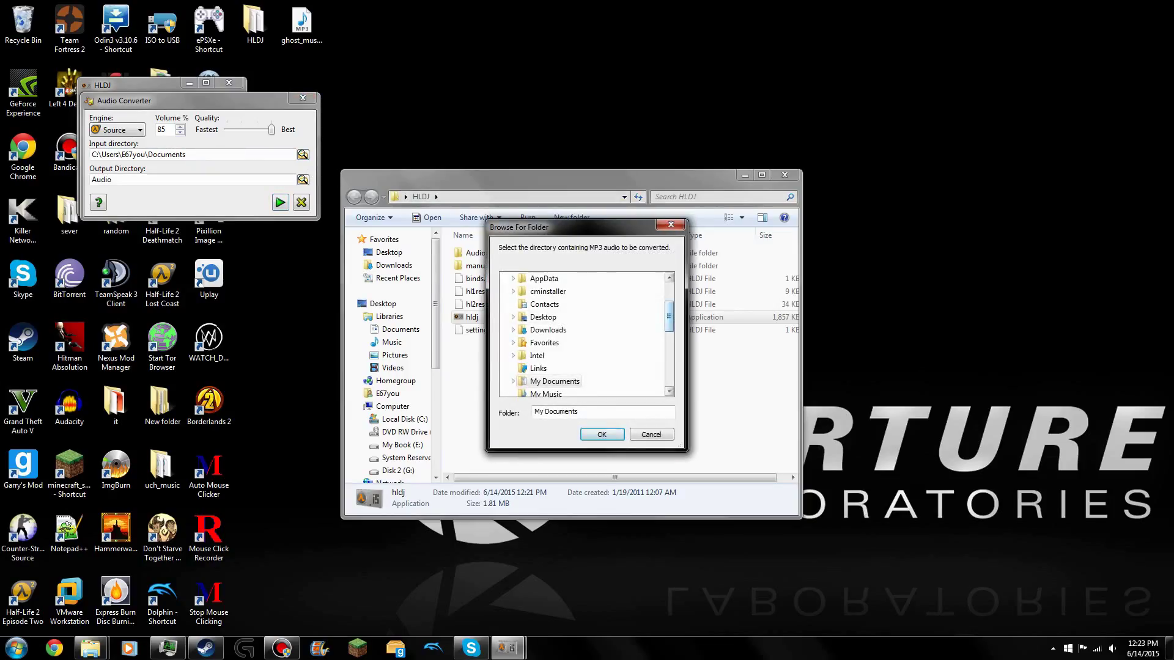
left_click_drag(669, 316, 669, 296)
left_click(529, 278)
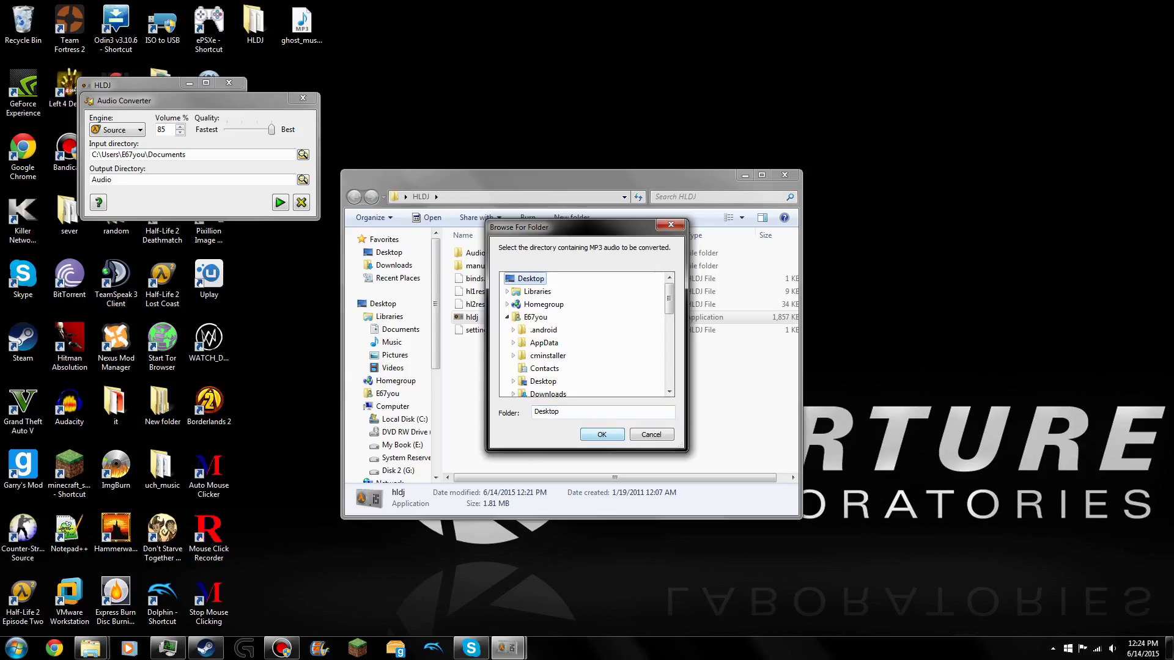
key("Return")
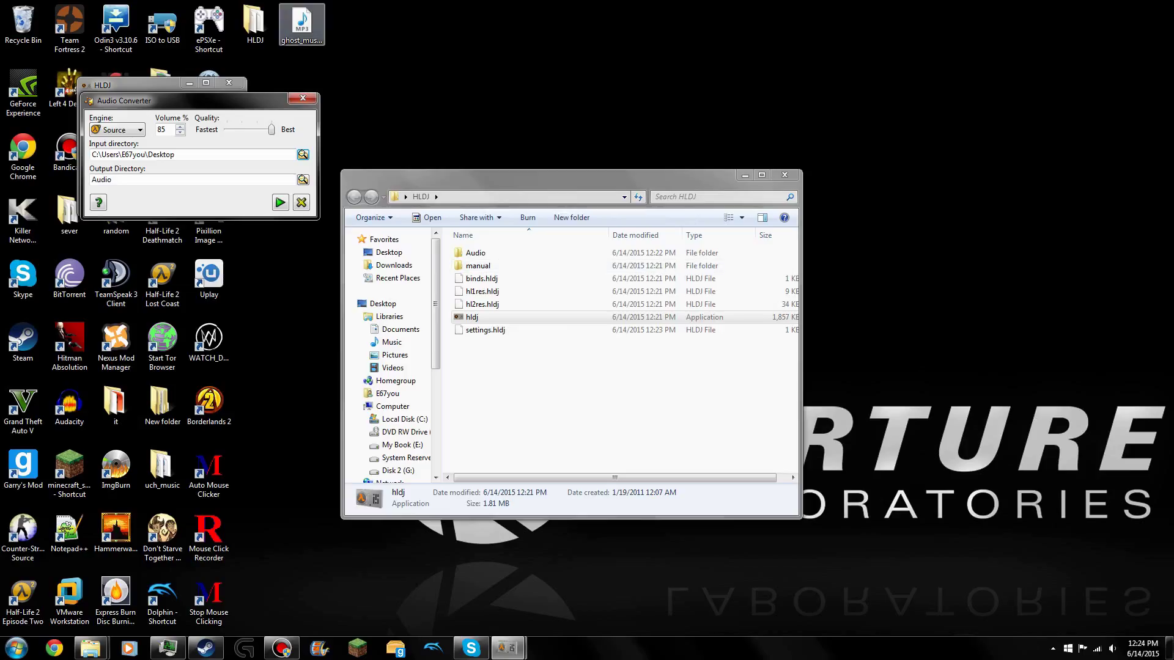
Convert the desktop MP3 into the Audio directory at 85% volume and move the original ghost_music1 into the uch_music folder.
left_click(302, 26)
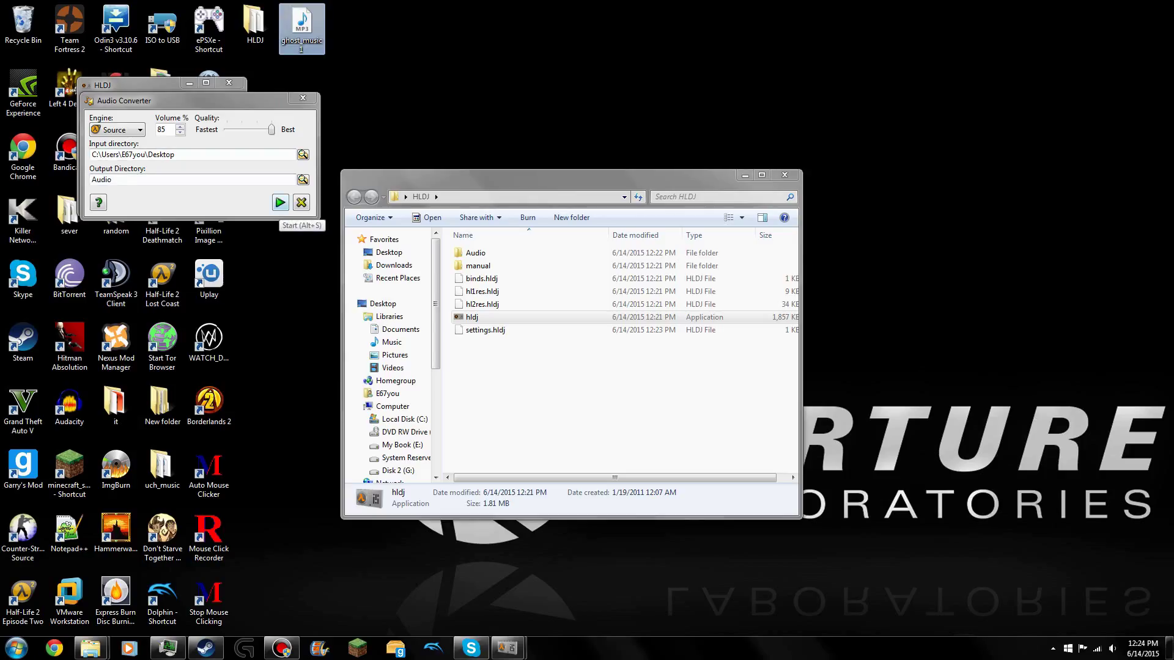
left_click(279, 202)
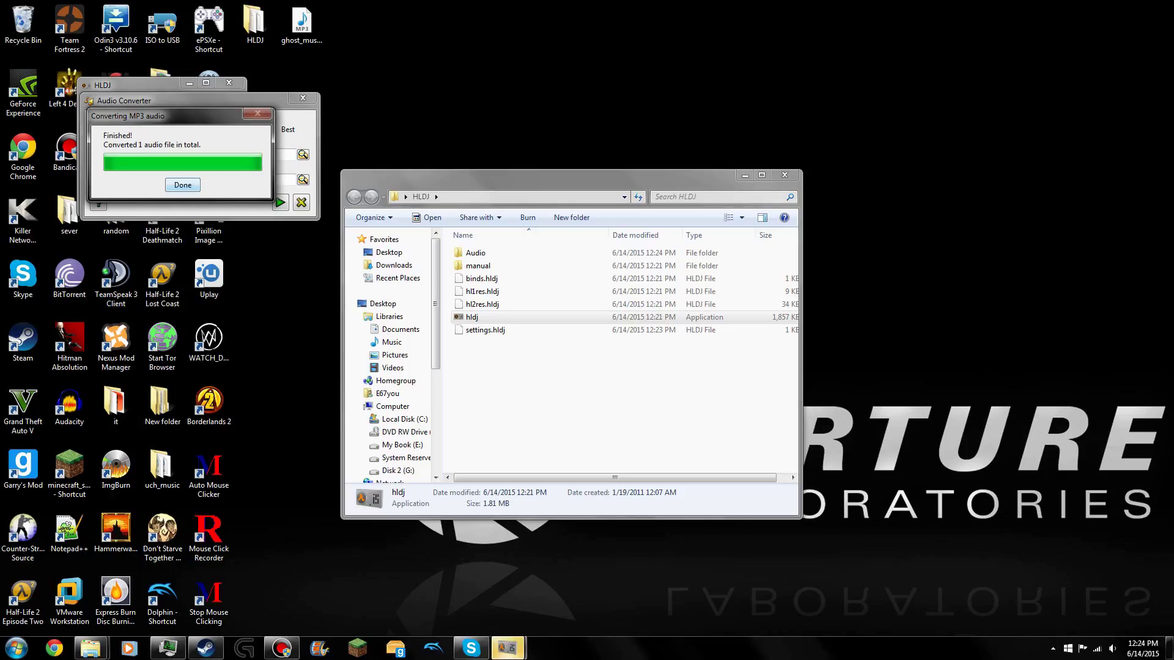
key("Return")
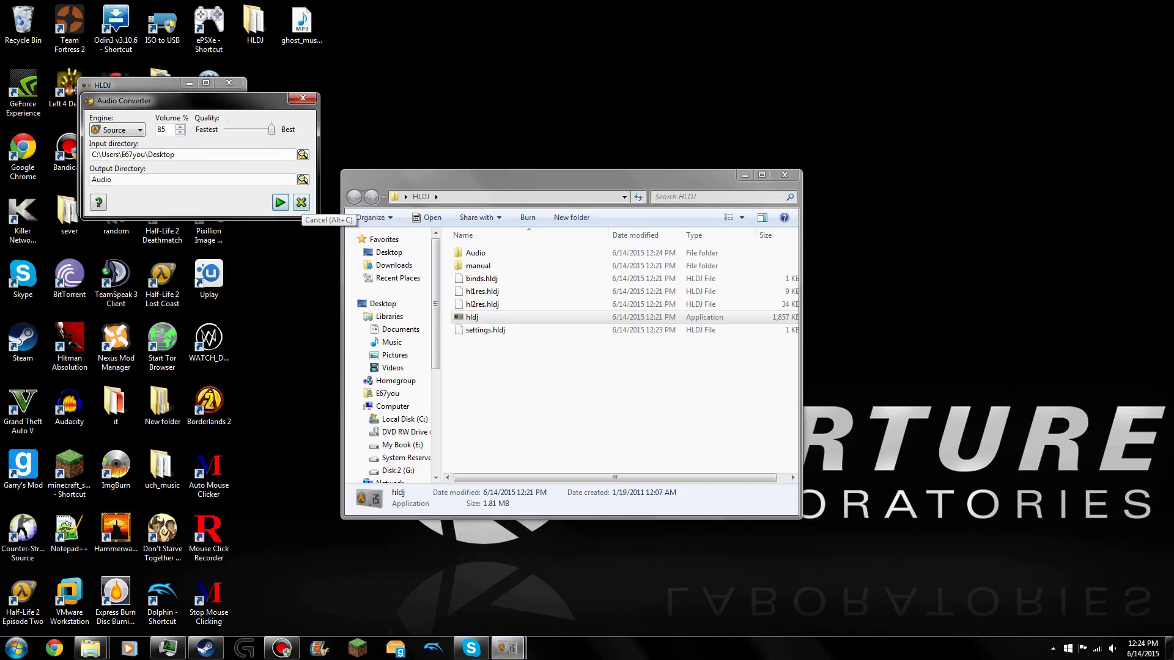
left_click(301, 203)
left_click_drag(301, 25, 177, 470)
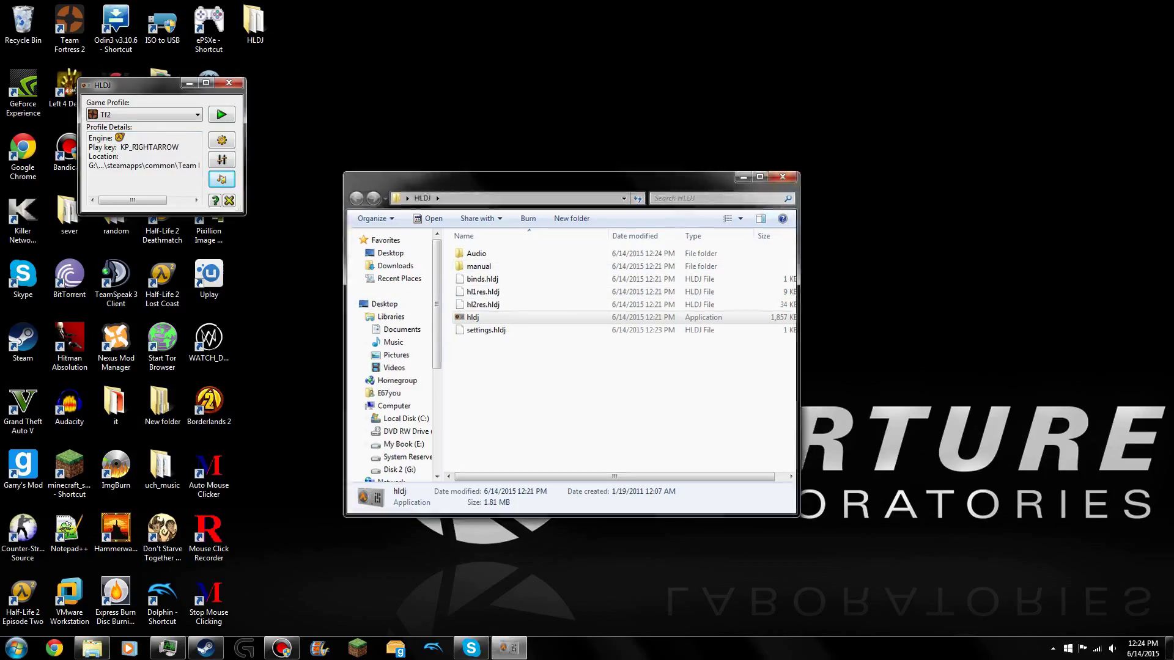
key("alt+F4")
Launch Team Fortress 2 through HLDJ's Tf2 profile and list the audio files in the game console with la.
left_click_drag(135, 84, 291, 66)
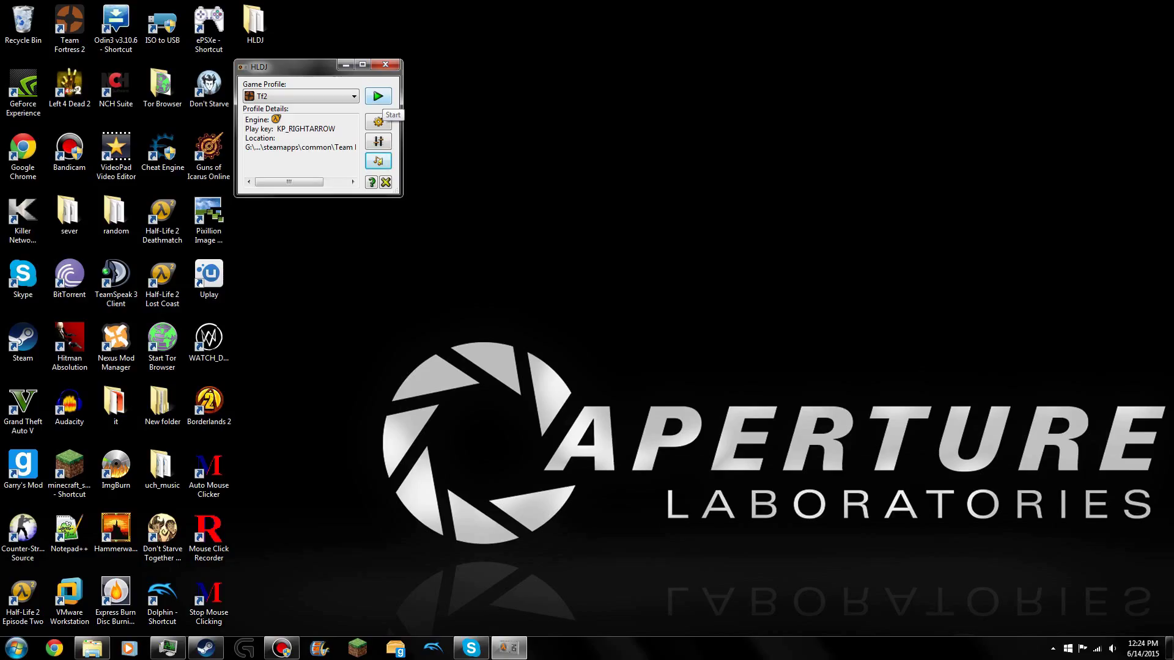
left_click(379, 98)
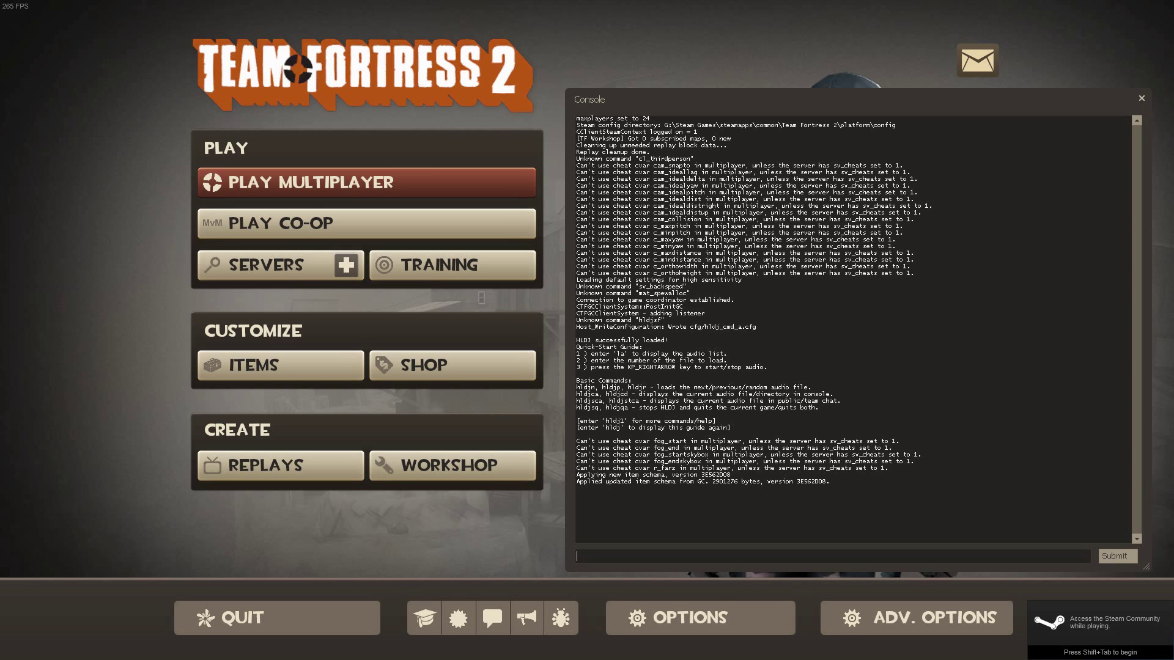
left_click_drag(857, 99, 851, 51)
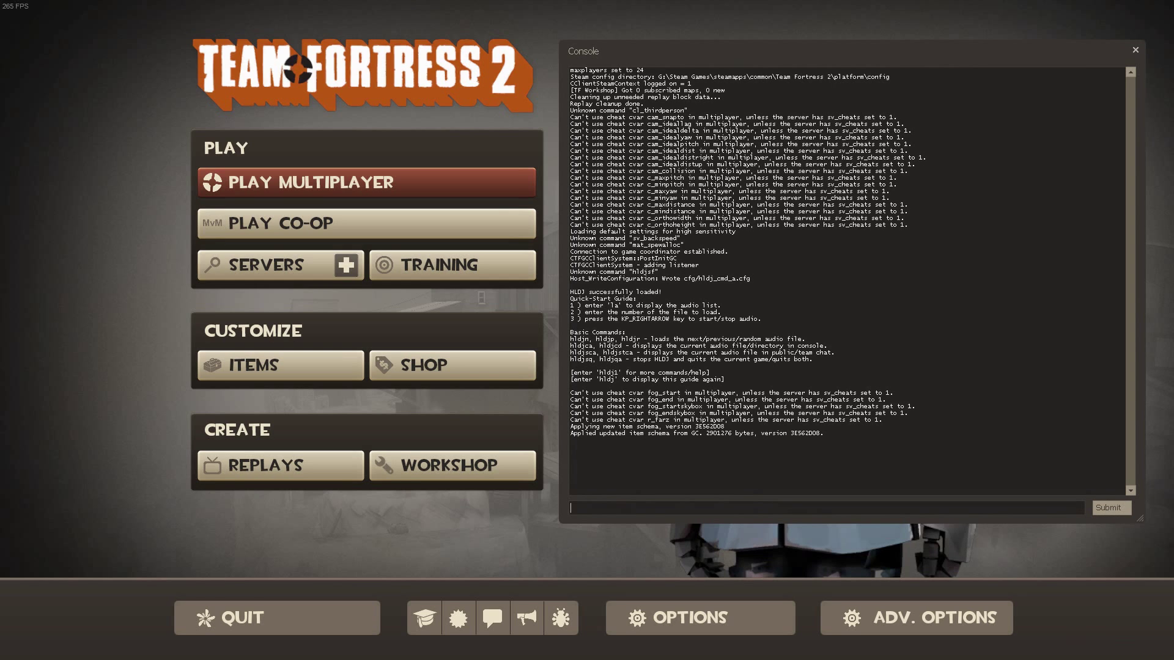
left_click_drag(571, 291, 765, 319)
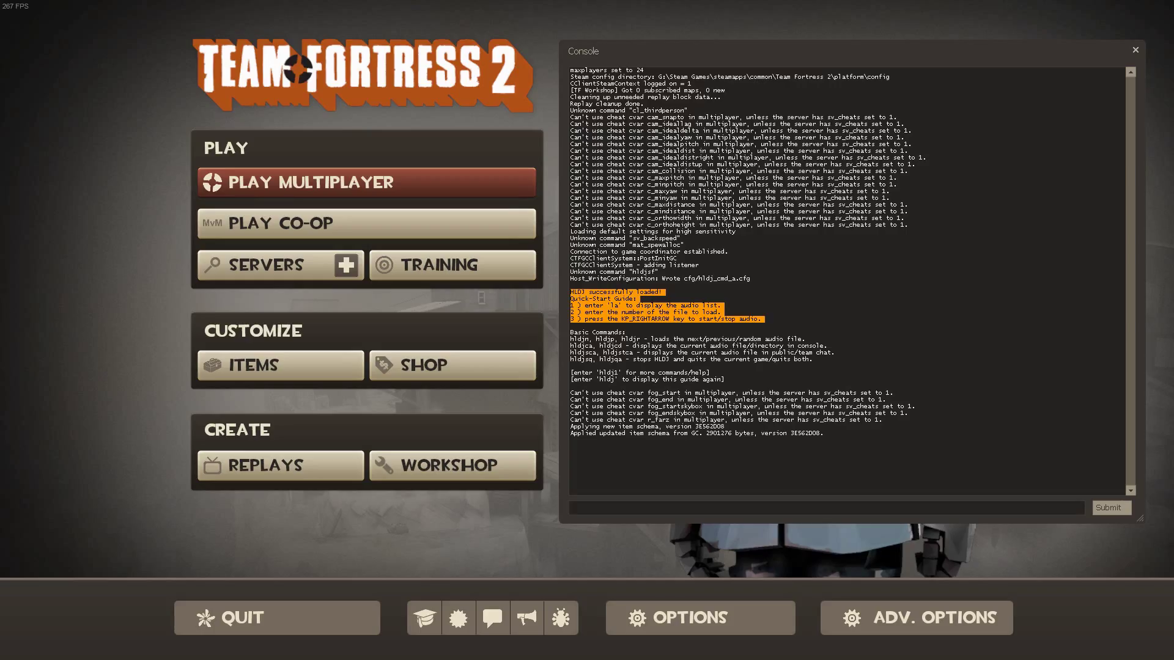
left_click(572, 507)
type("la")
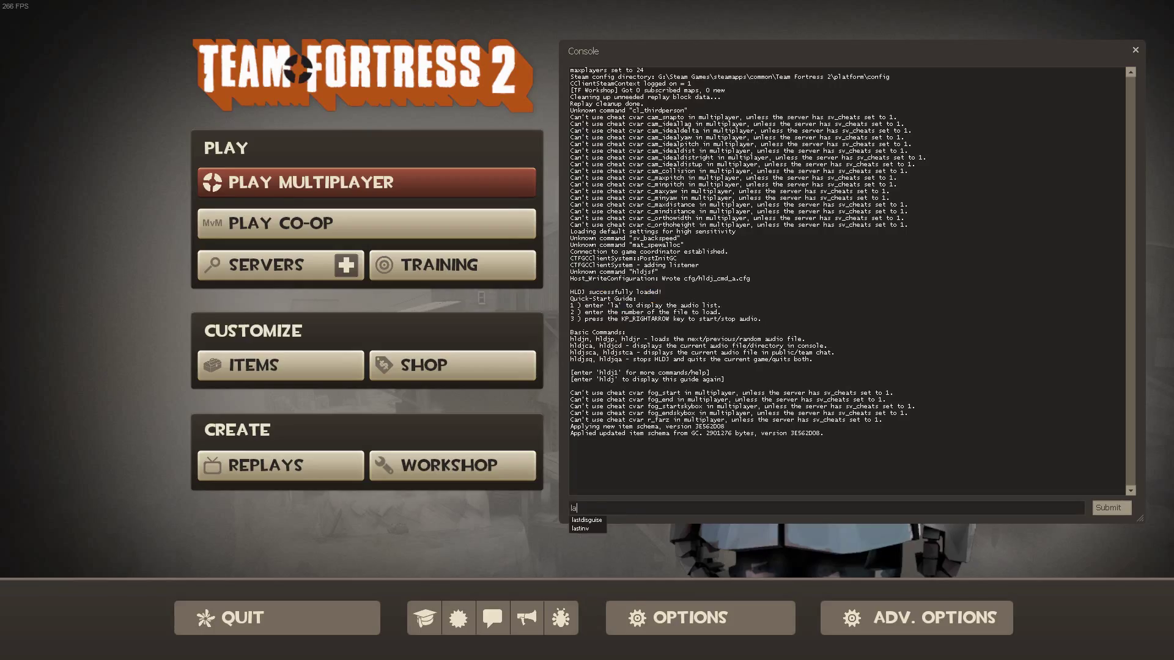
key("Return")
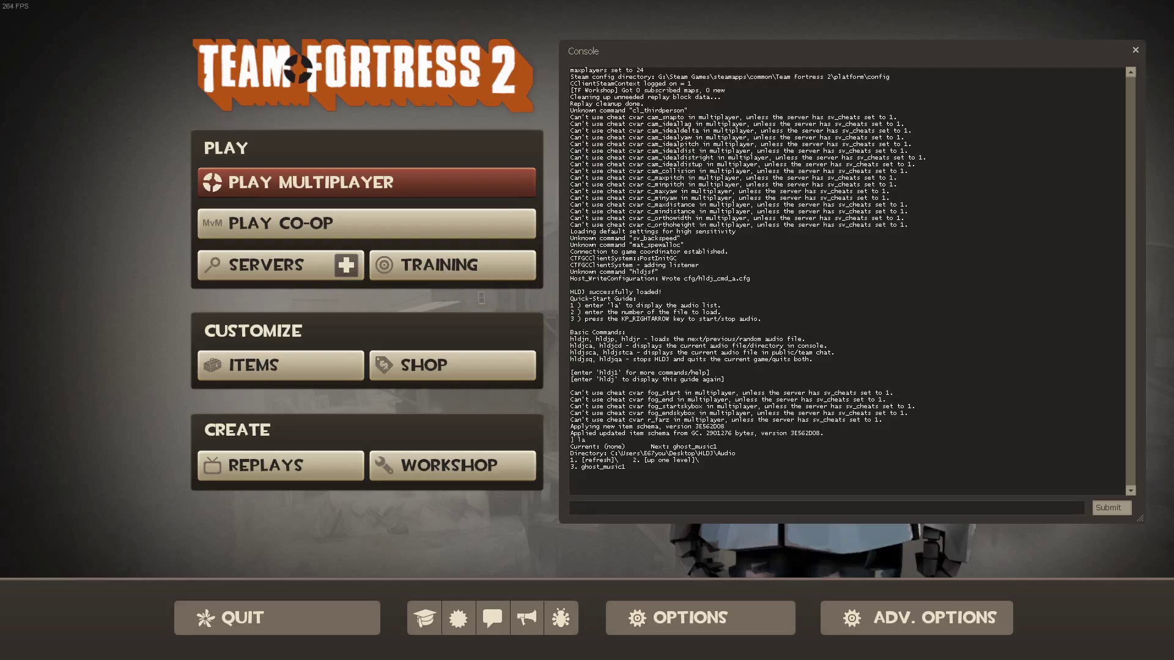
left_click_drag(570, 467, 628, 466)
Create a server on the itemtest map and join team RED as the Sniper.
left_click(346, 265)
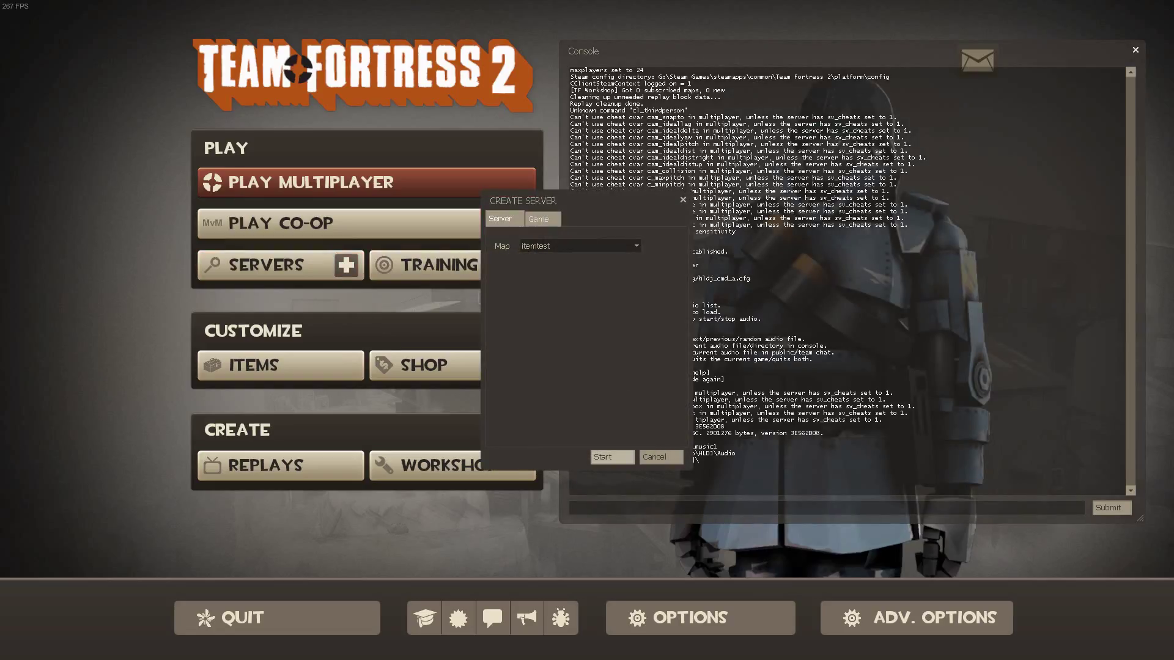
left_click(612, 457)
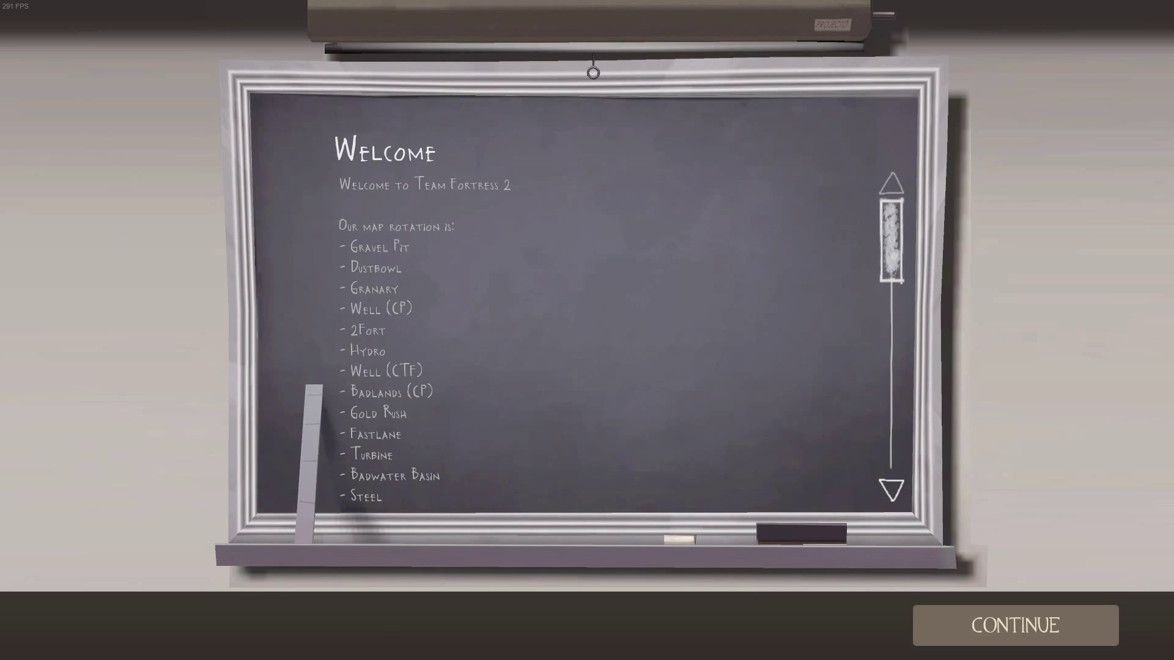
left_click(1015, 625)
left_click(1014, 625)
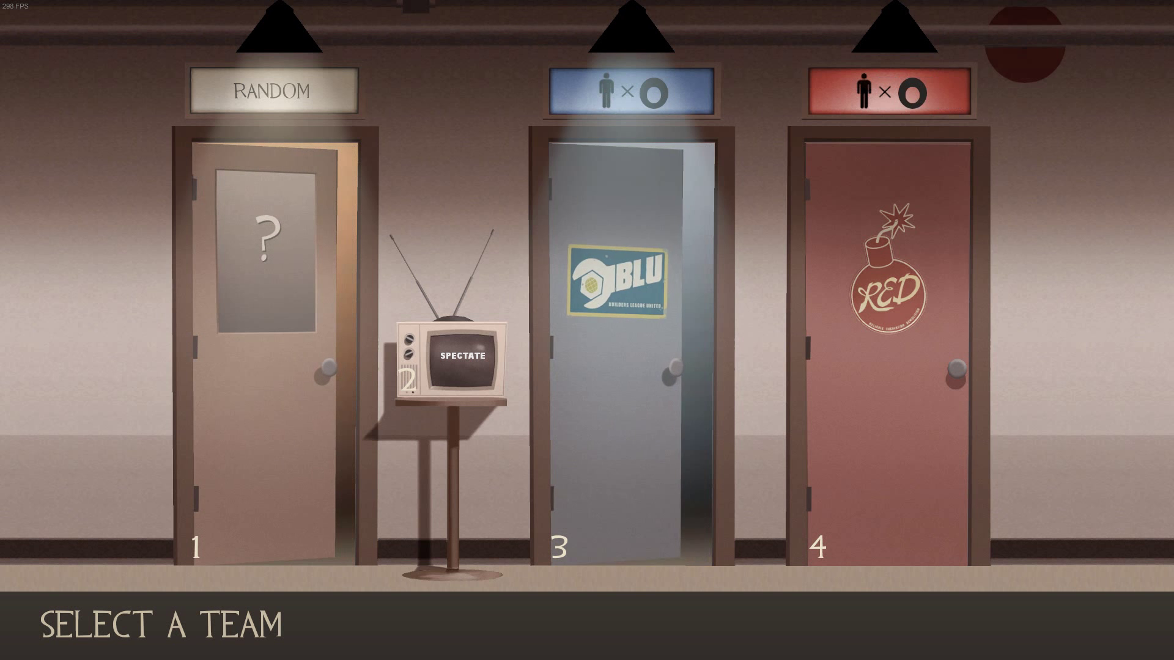
left_click(886, 355)
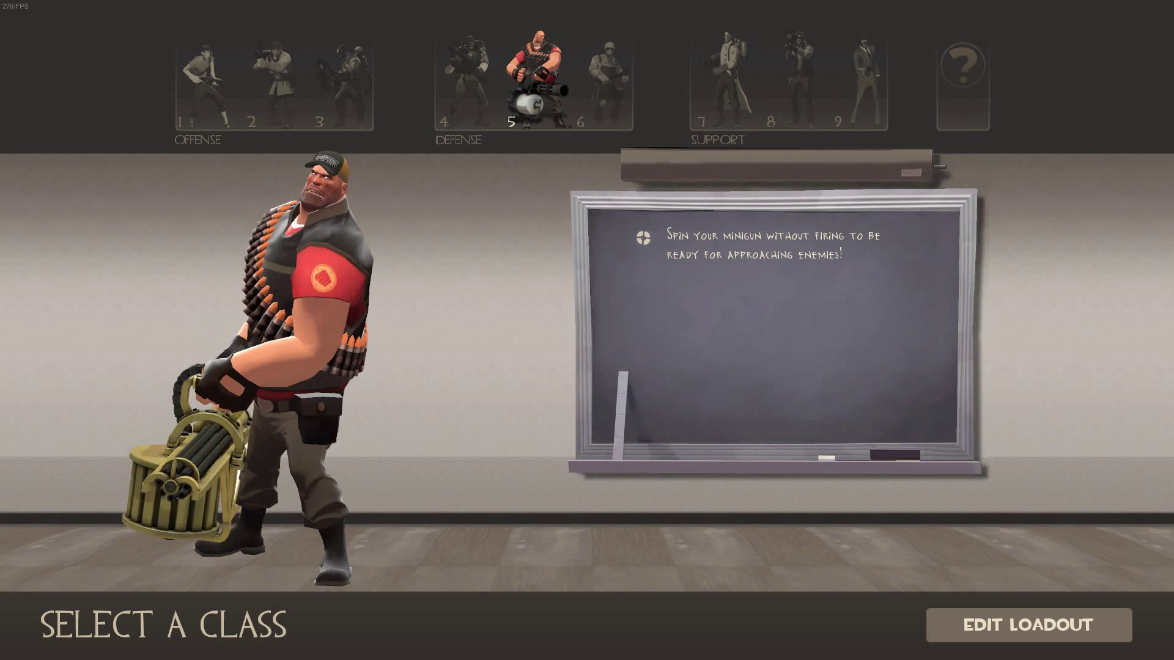
left_click(794, 83)
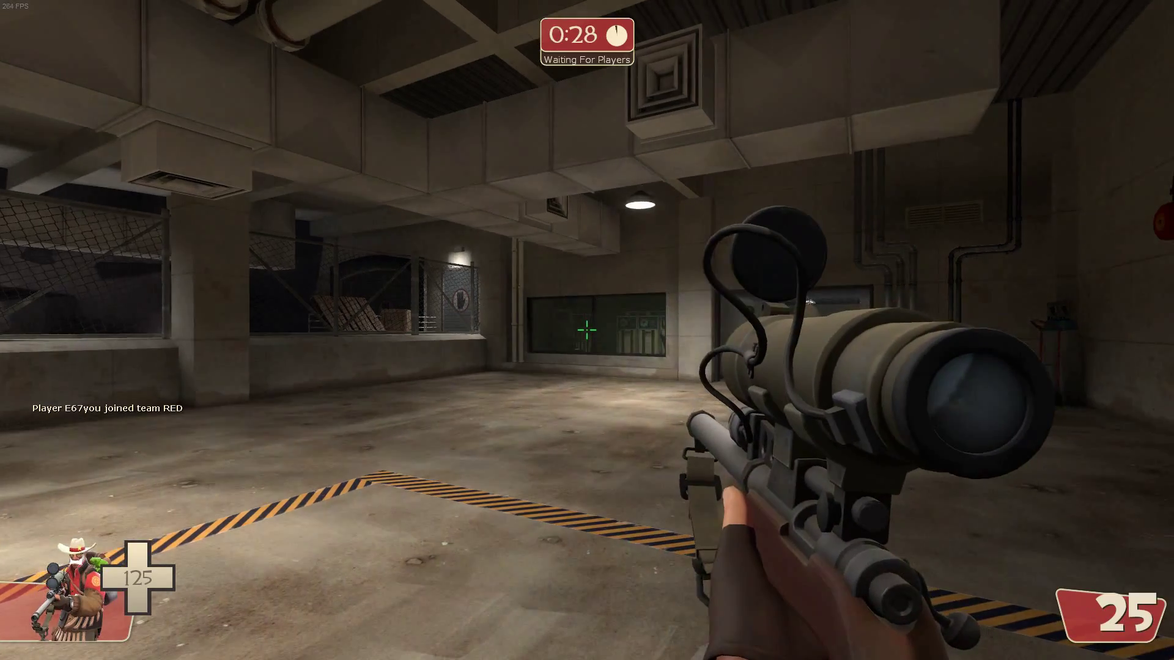
scroll(587, 330, "down", 3)
left_click(587, 330)
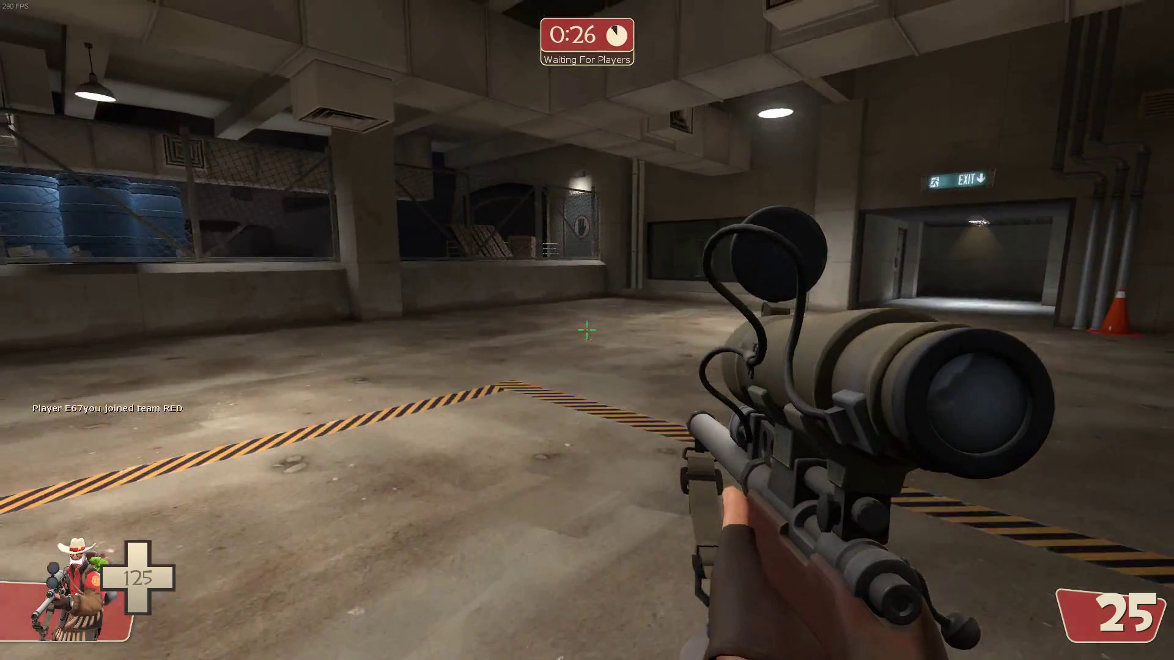
key("s")
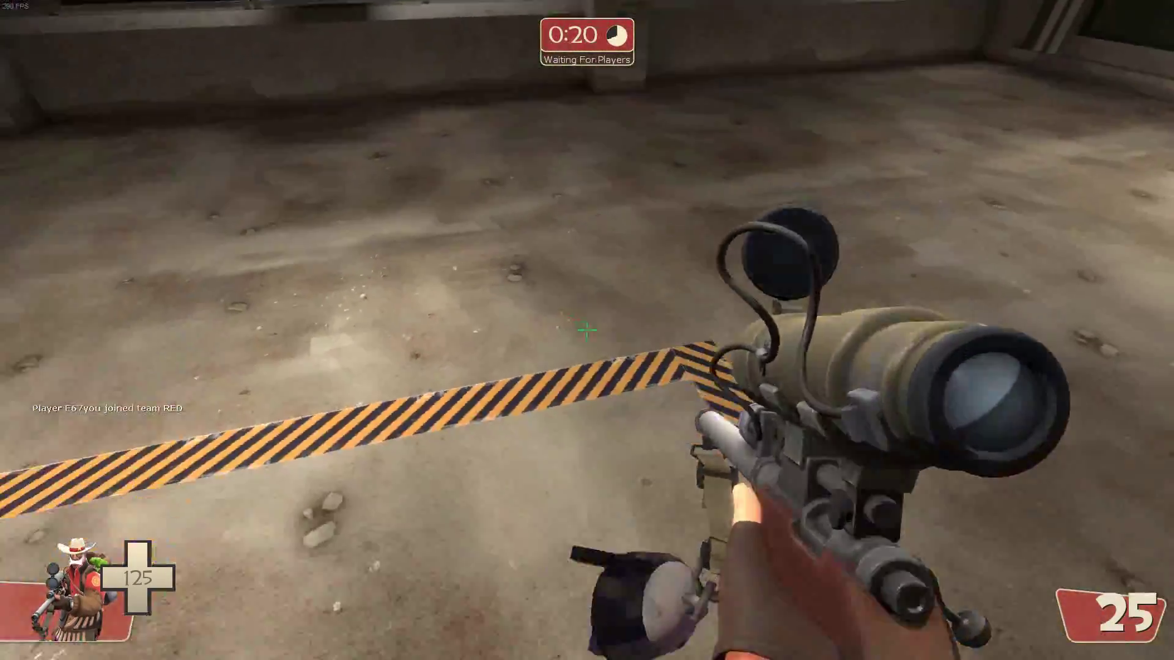
key("a")
key("q")
key("q")
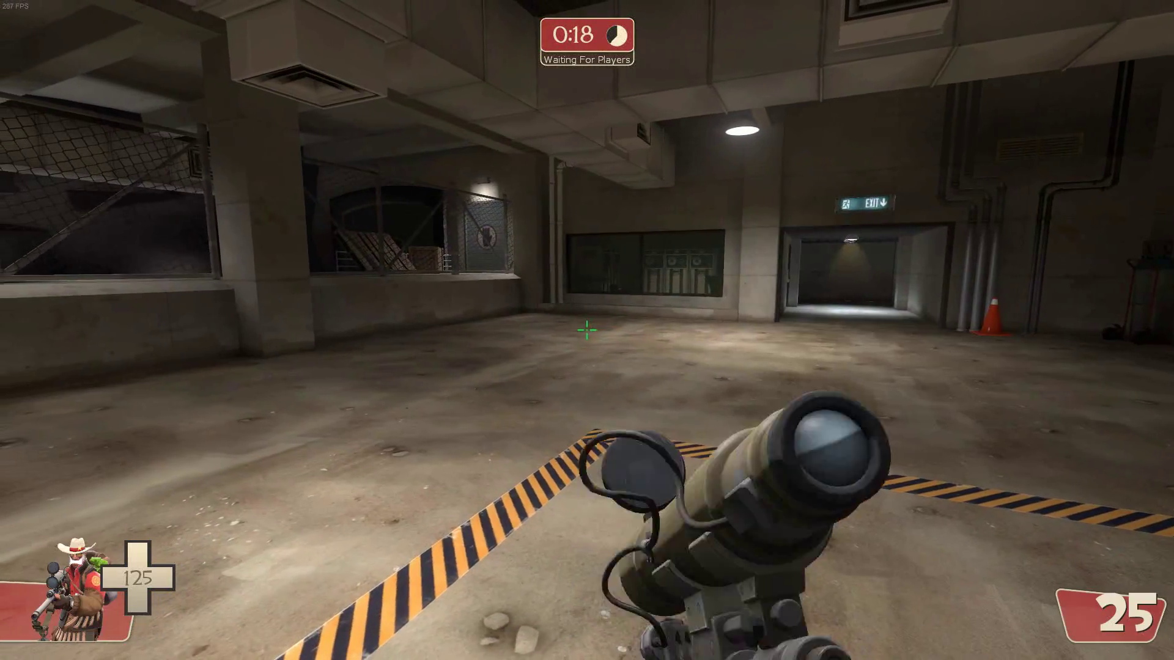
key("d")
Look up the sv_use_steam_voice variable in the console and return to the game.
key("grave")
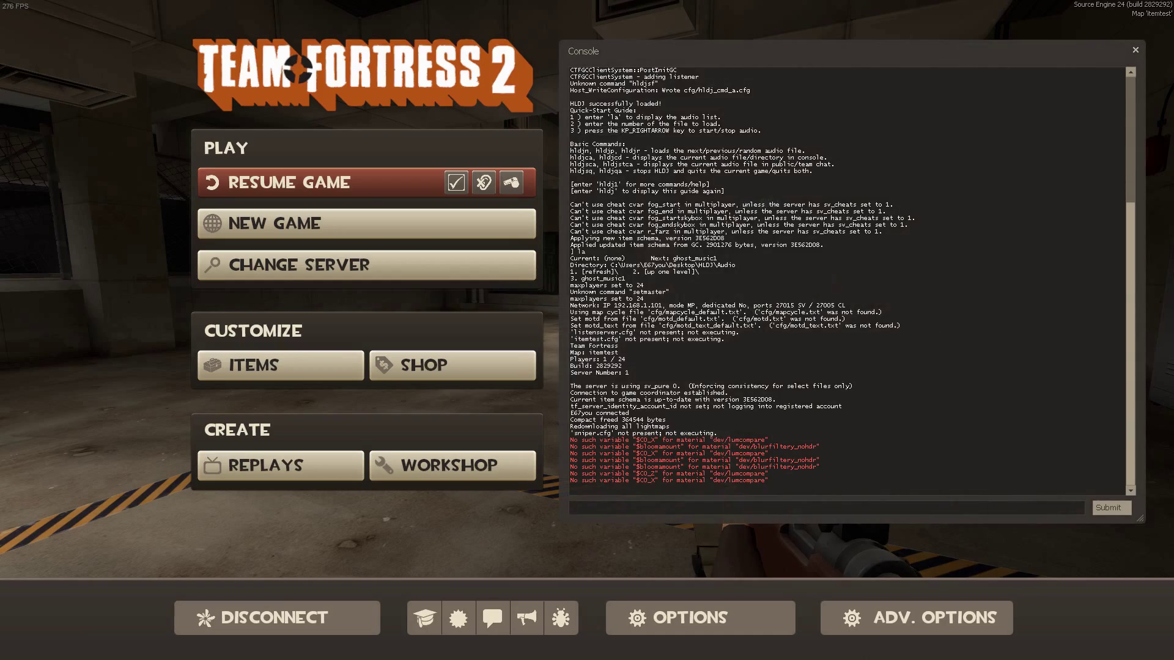
type("sv")
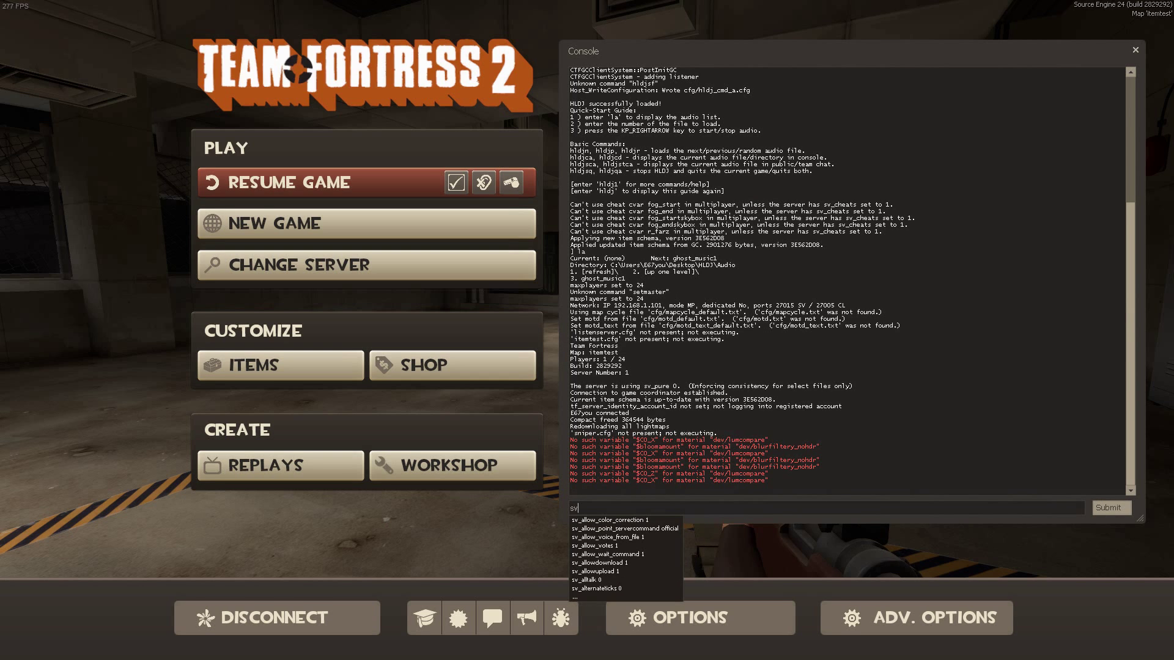
type("_use")
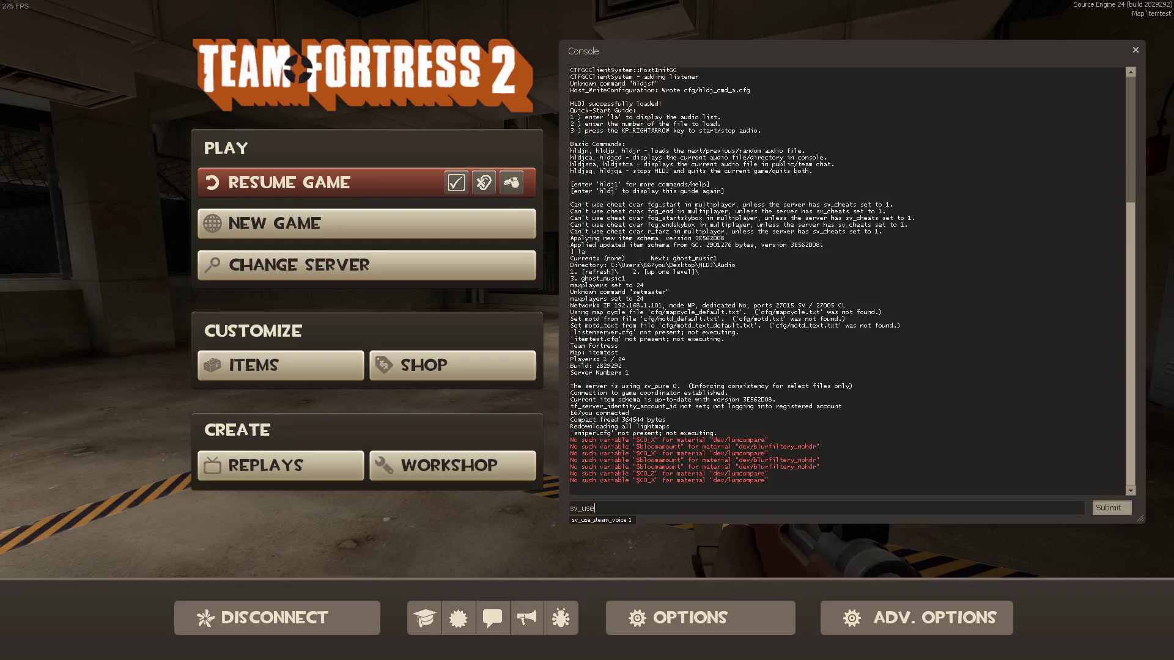
type("_")
key("Tab")
key("Tab")
key("Escape")
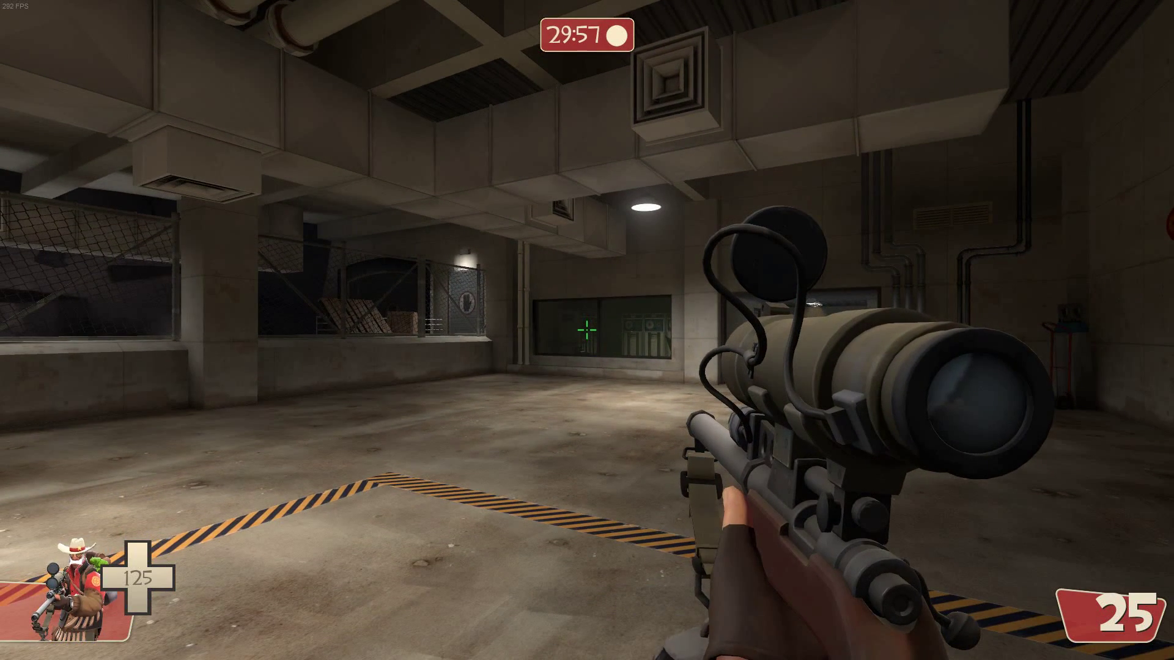
Clear the console entry and load ghost_music1 by entering its list number, 3.
key("Escape")
key("shift+Home")
key("BackSpace")
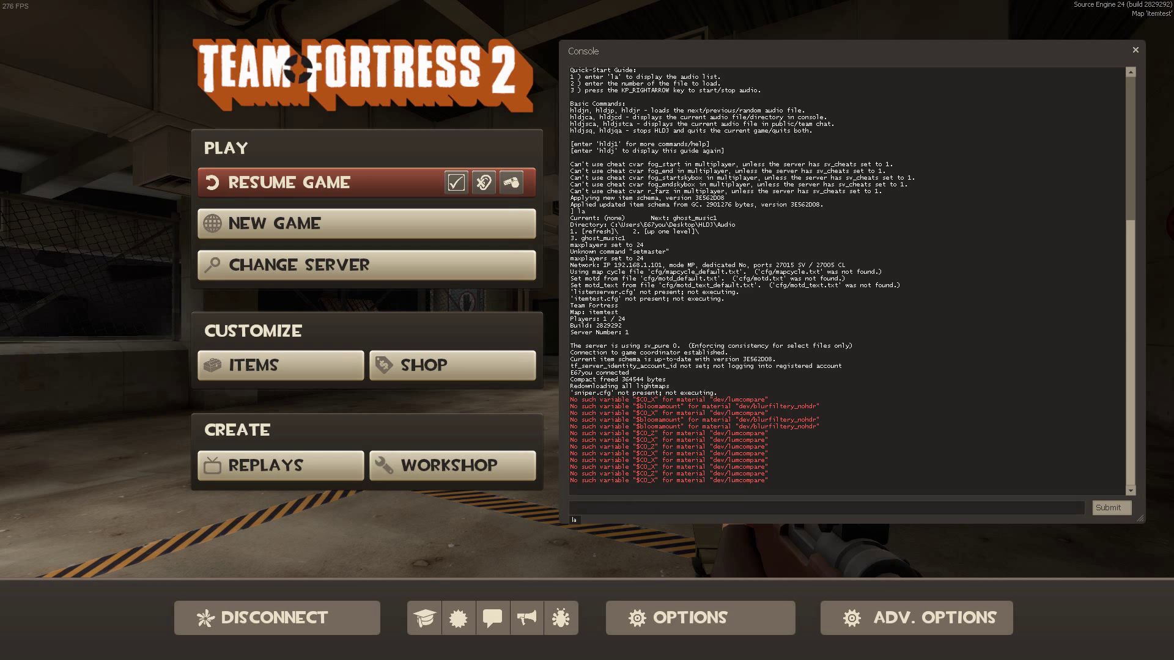
type("34")
key("Return")
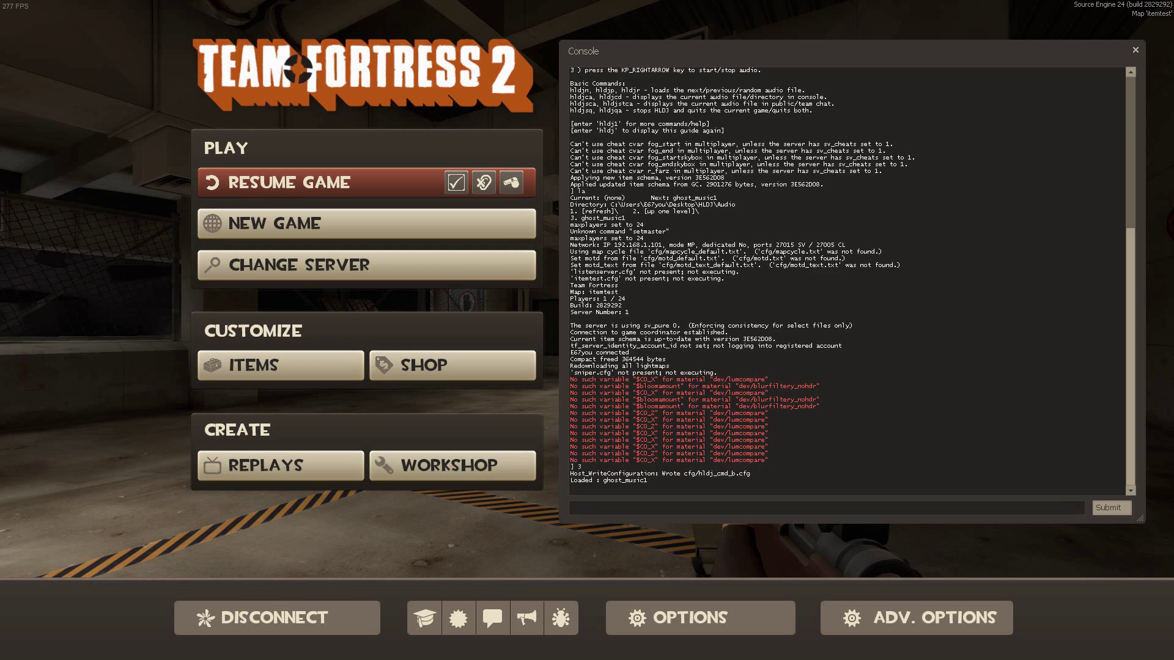
Post the loaded audio file's name to public chat with hldjsca and open the chat in the game to view it.
type("h")
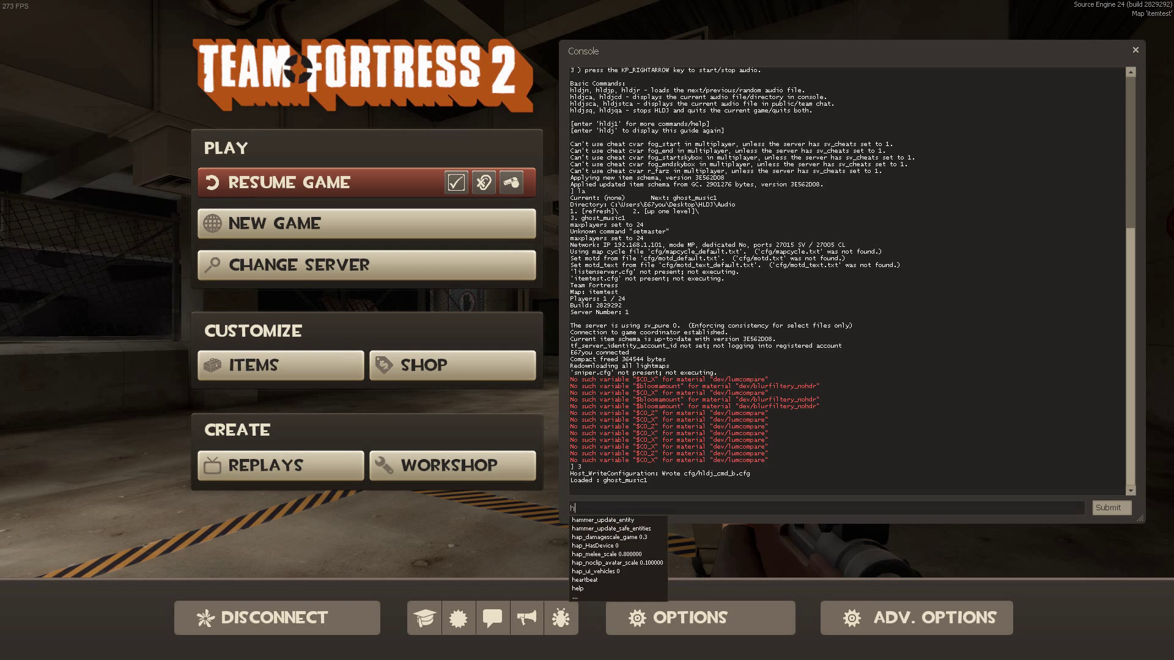
type("ldjsca")
key("Return")
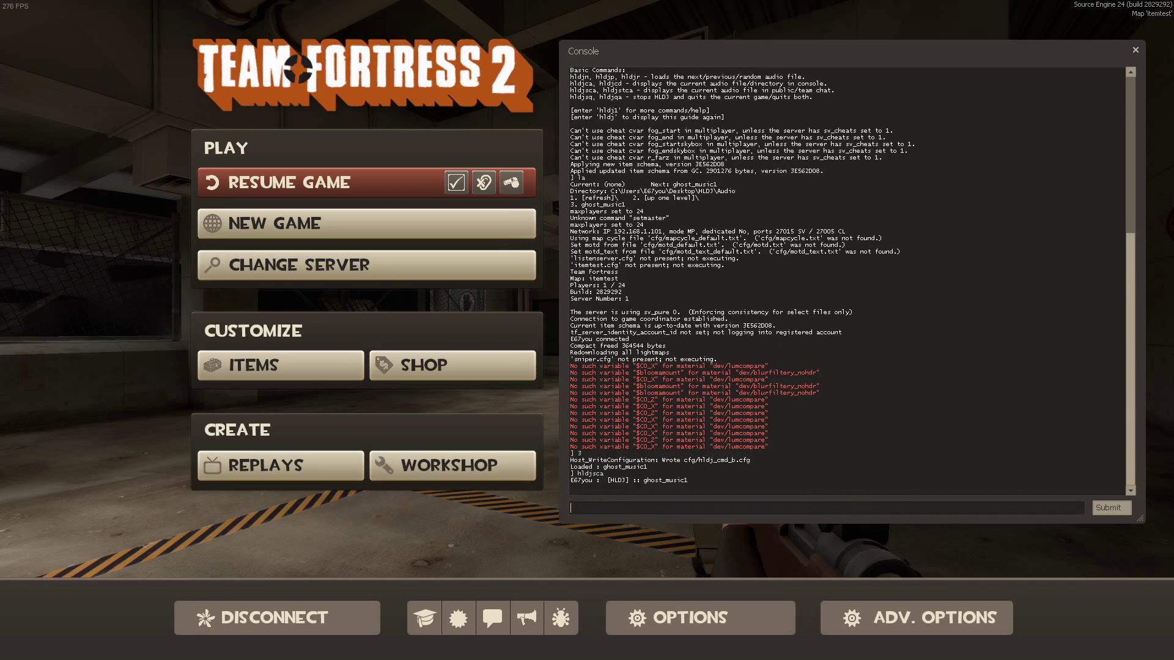
key("Escape")
key("a")
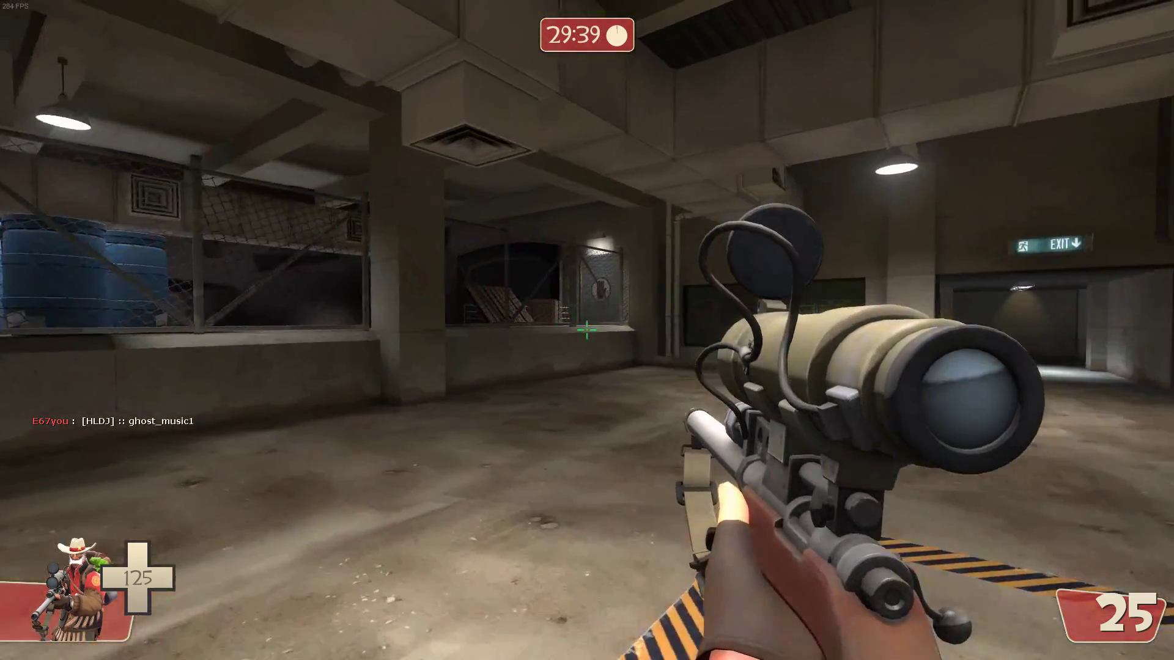
key("s")
key("y")
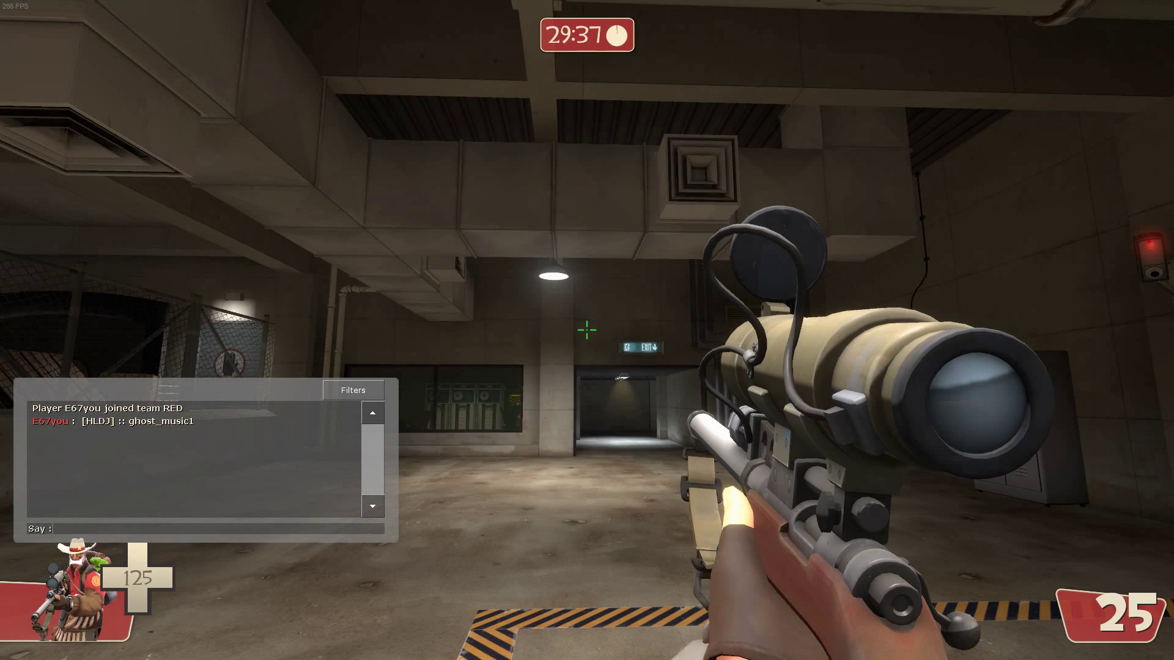
Leave the chat, fill in the sv_use_steam_voice variable in the console without submitting it, and return to the game.
key("Escape")
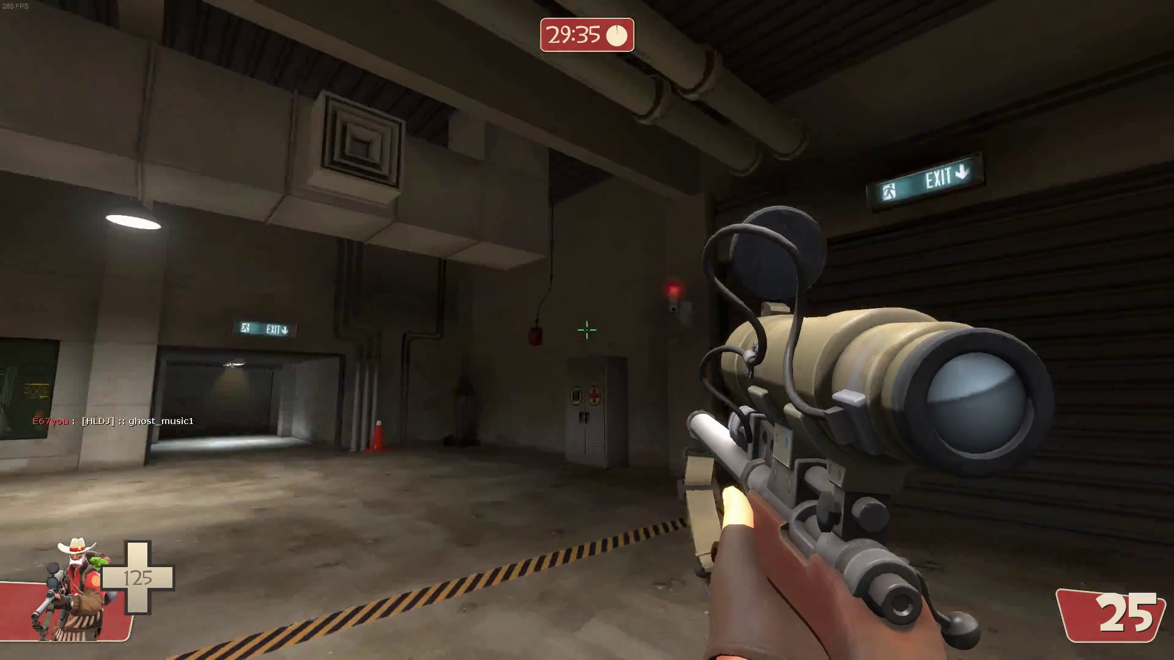
key("grave")
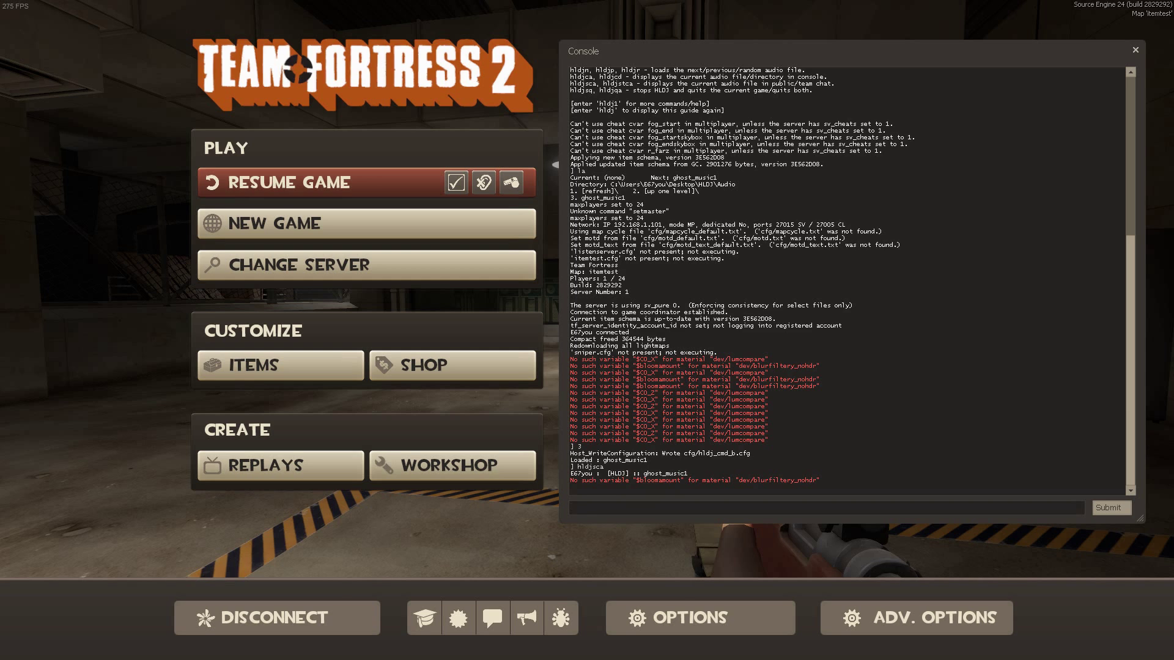
type("sv")
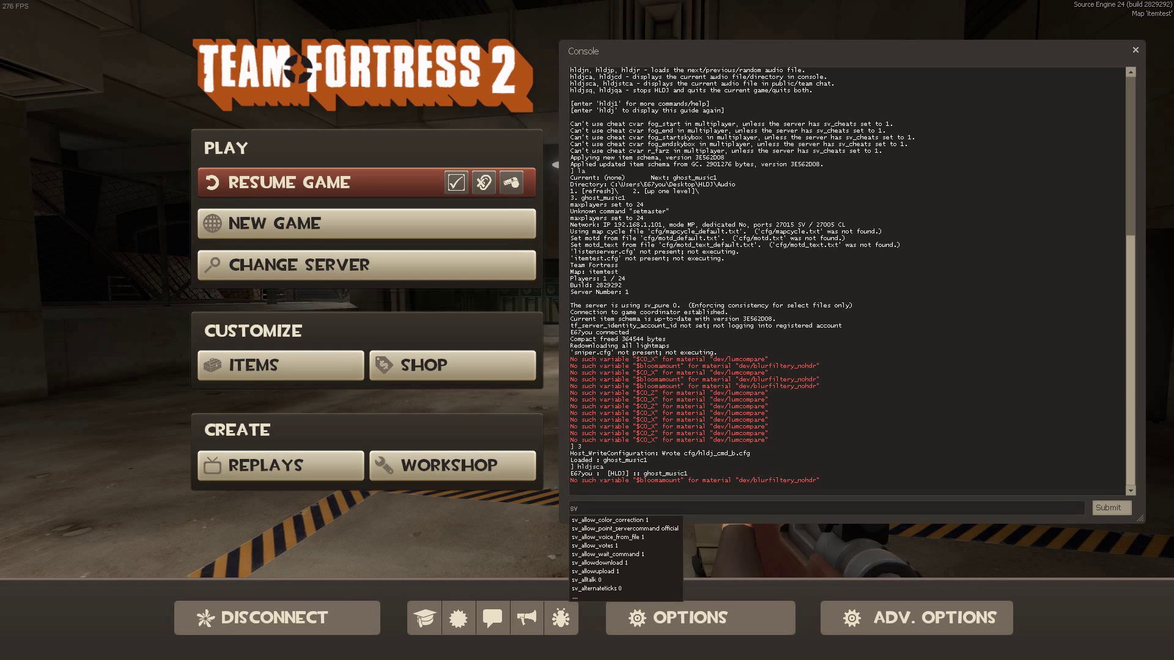
type("_use")
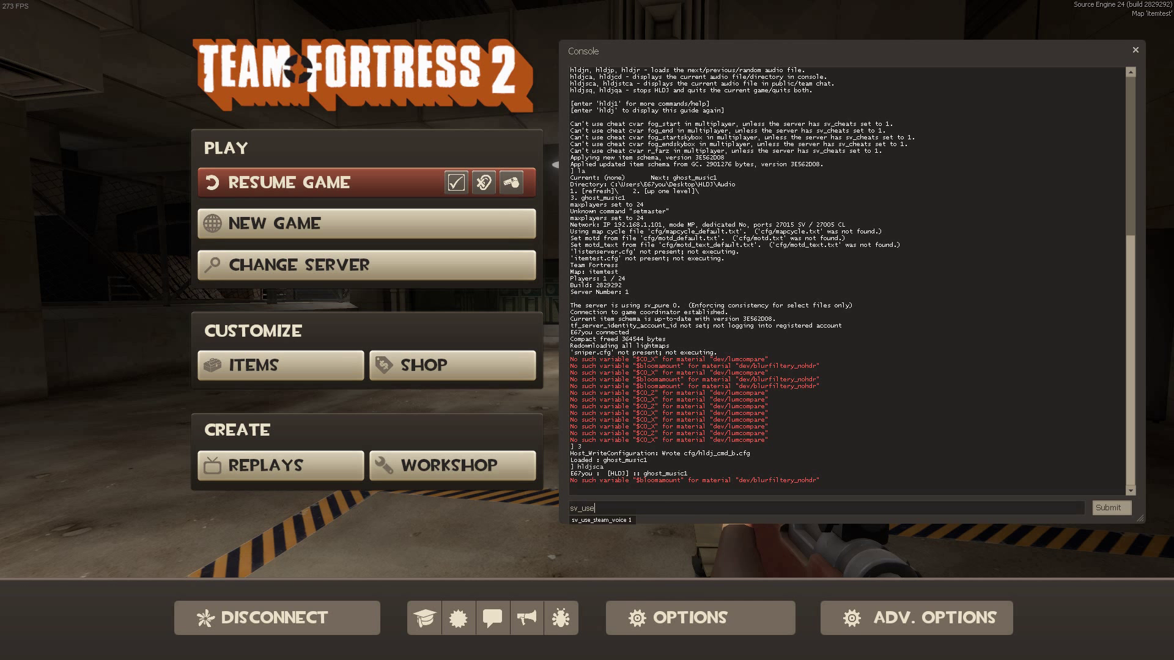
key("Tab")
key("Escape")
Play the loaded audio over in-game voice chat while walking around the room.
key("x")
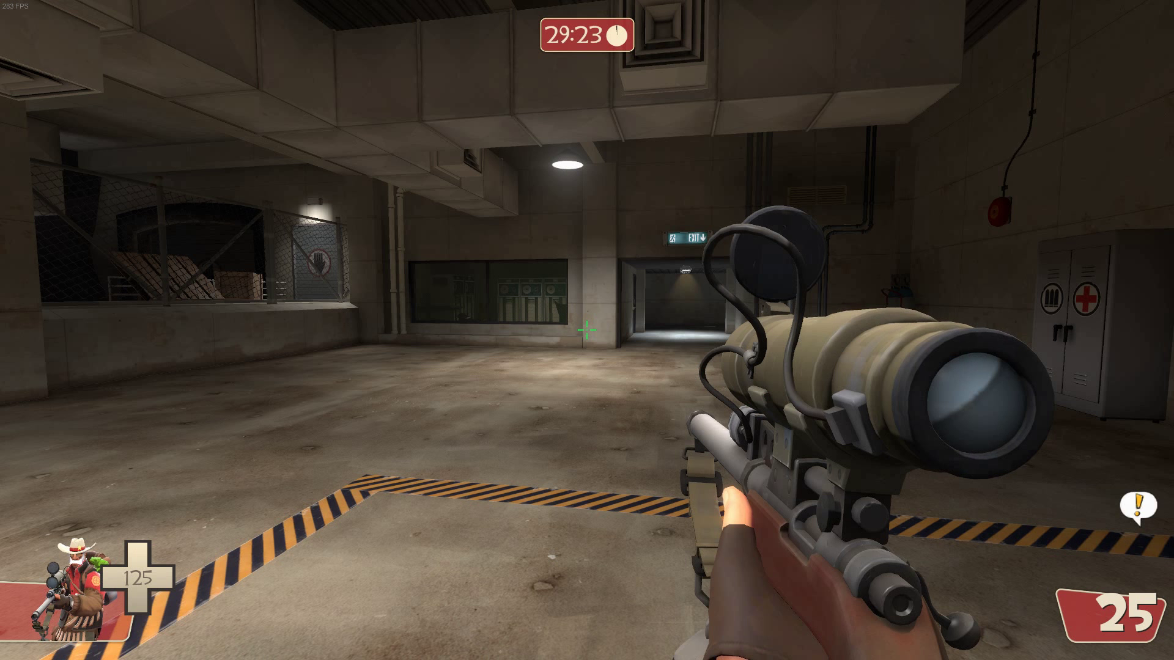
key("w")
key("a")
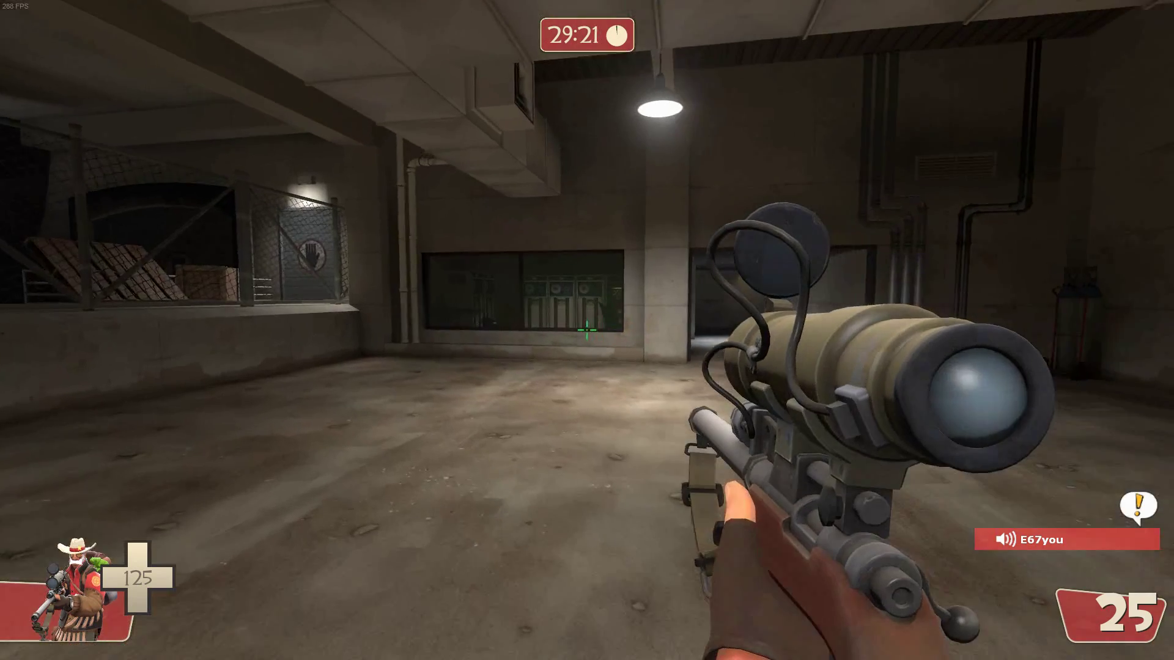
key("s")
key("d")
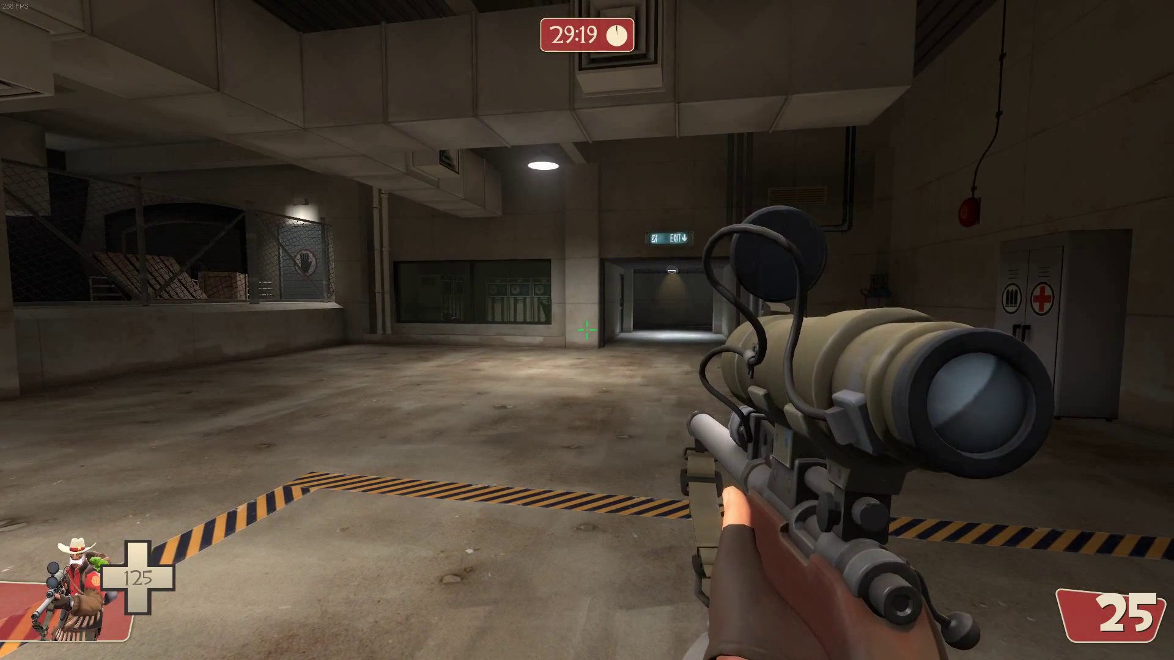
Set sv_use_steam_voice to 0 in the console and return to the game.
key("grave")
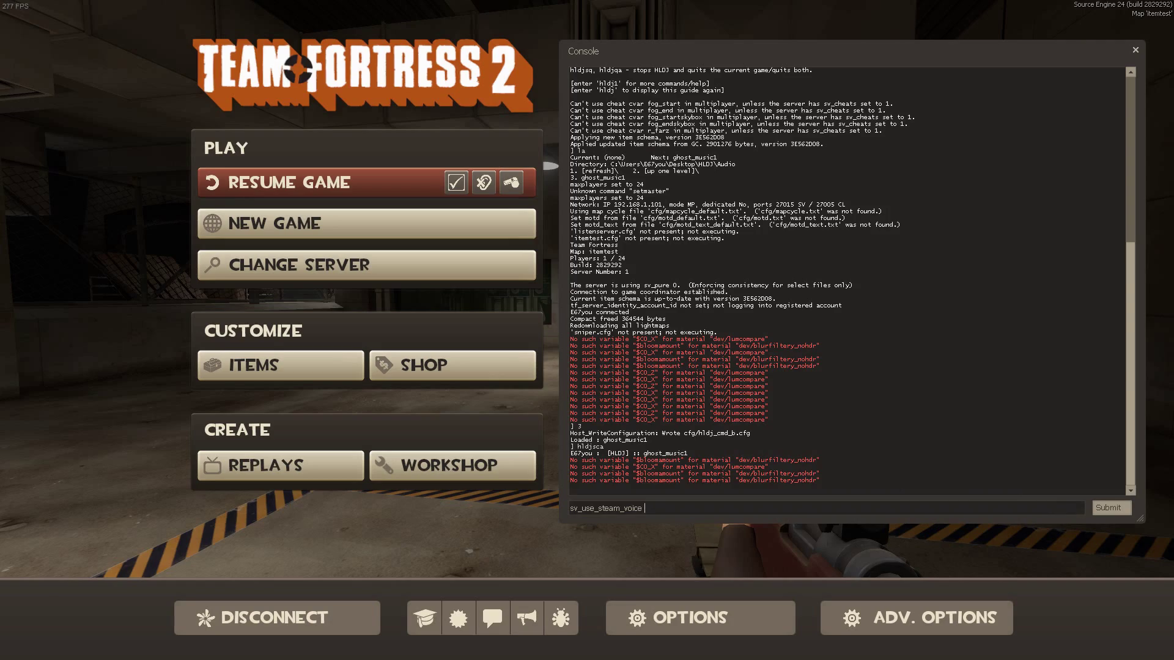
type("0")
key("Return")
key("Escape")
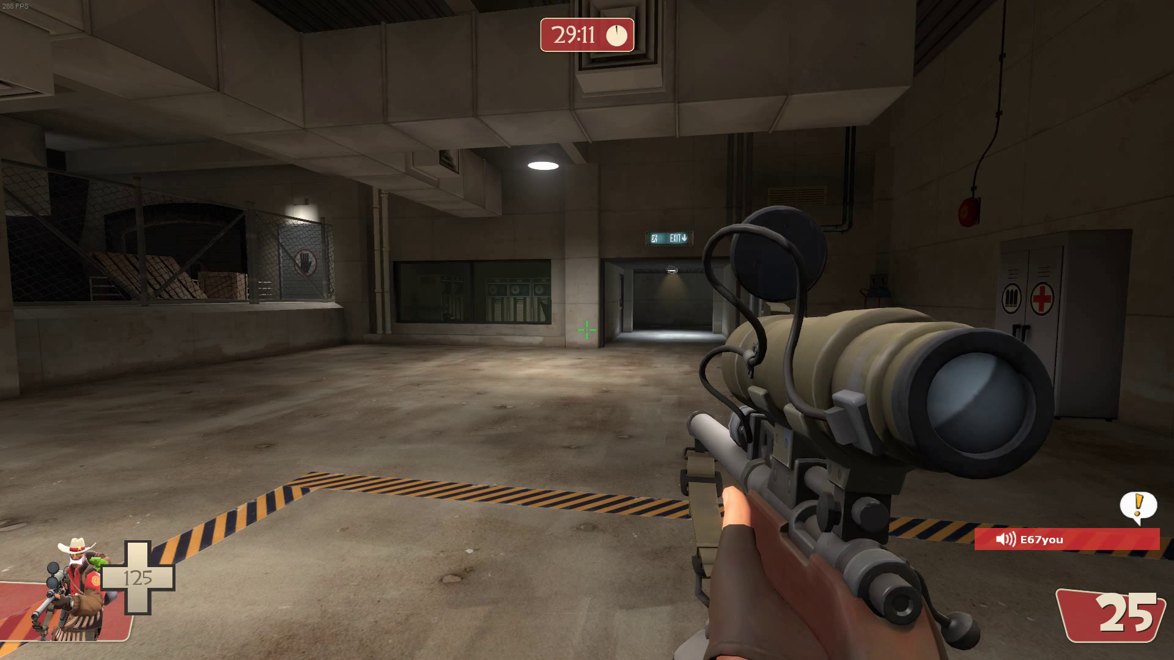
Set sv_allow_voice_from_file to 0 in the console and return to the game.
key("Escape")
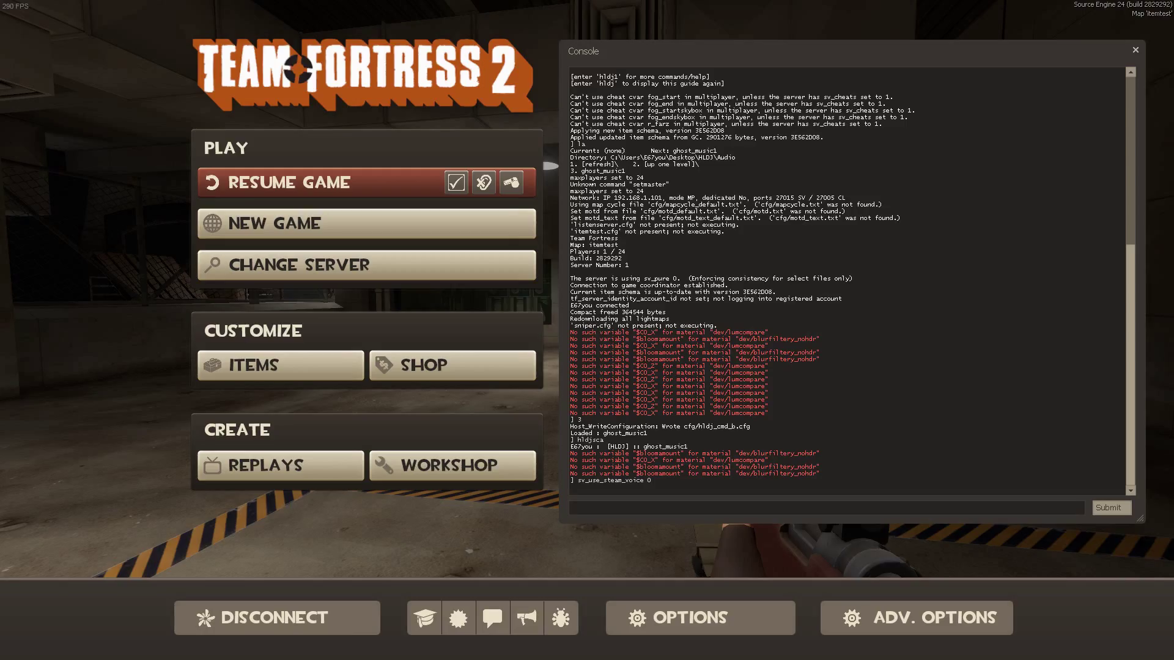
type("sv_")
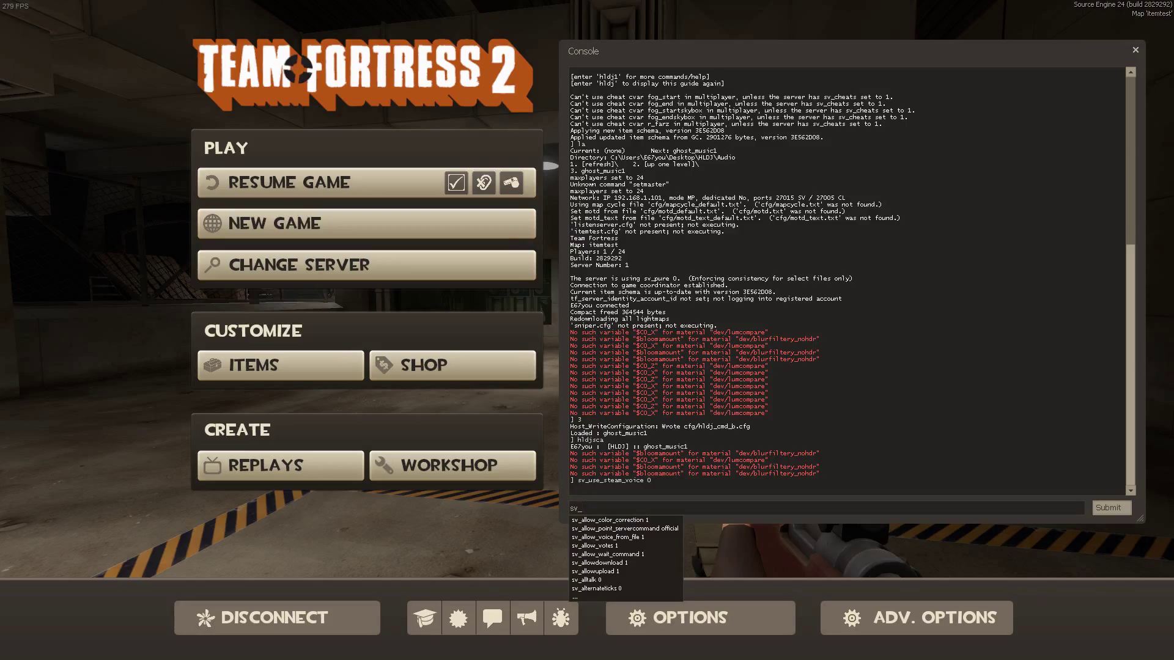
type("allow_")
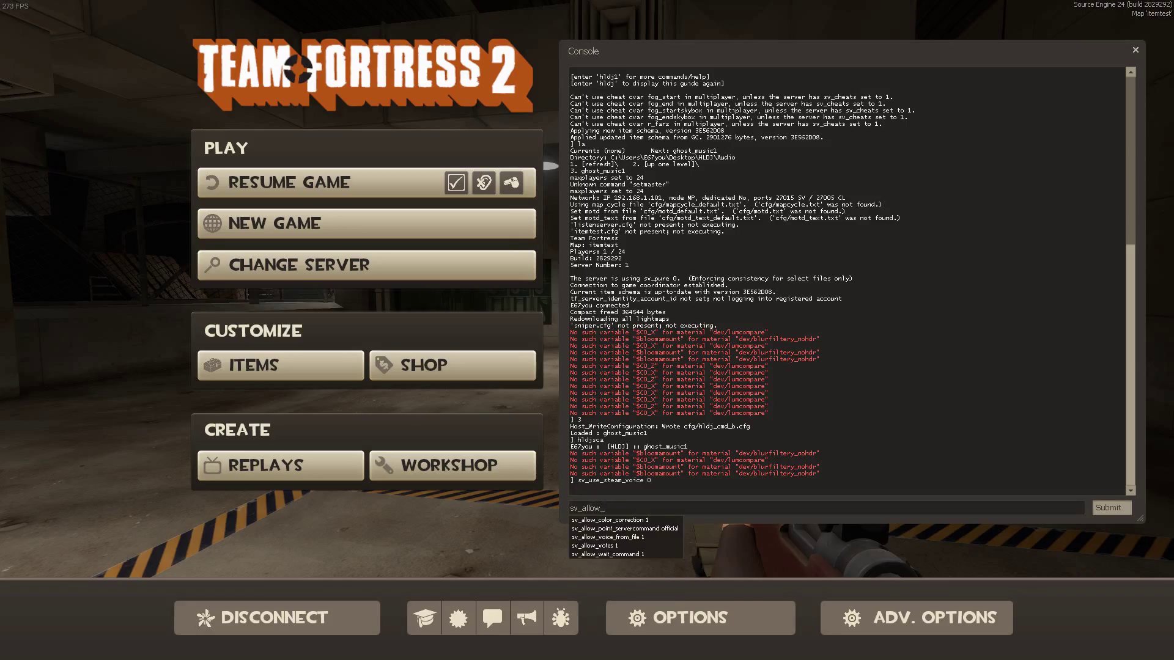
type("voice")
key("Tab")
key("Down")
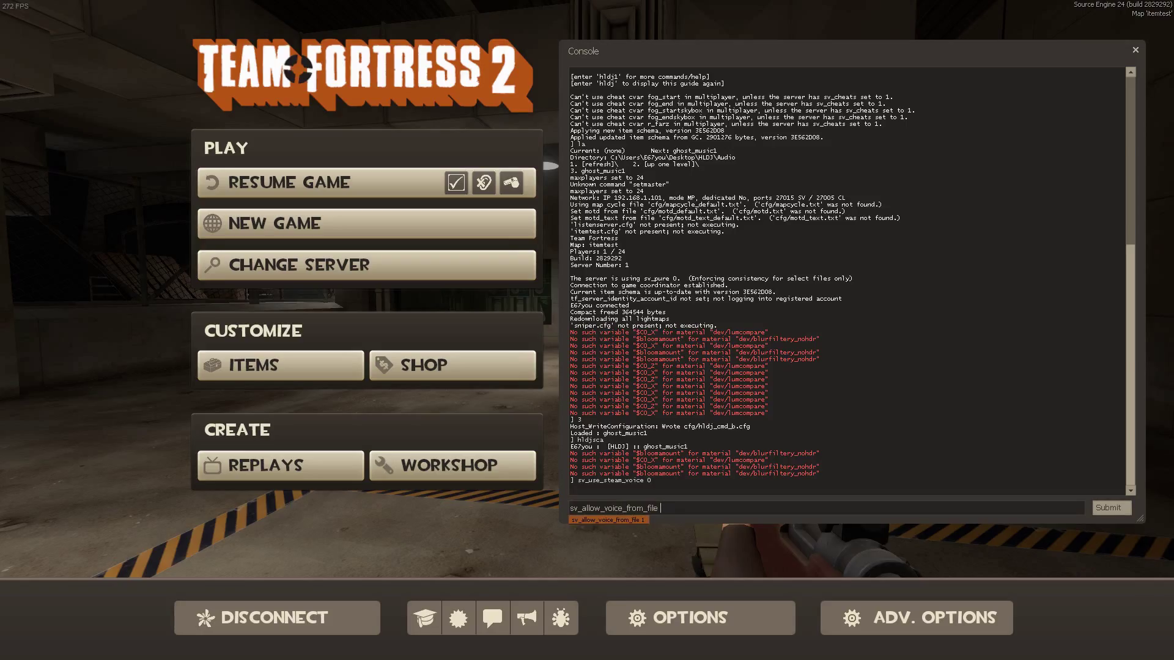
key("Up")
type("0")
key("Return")
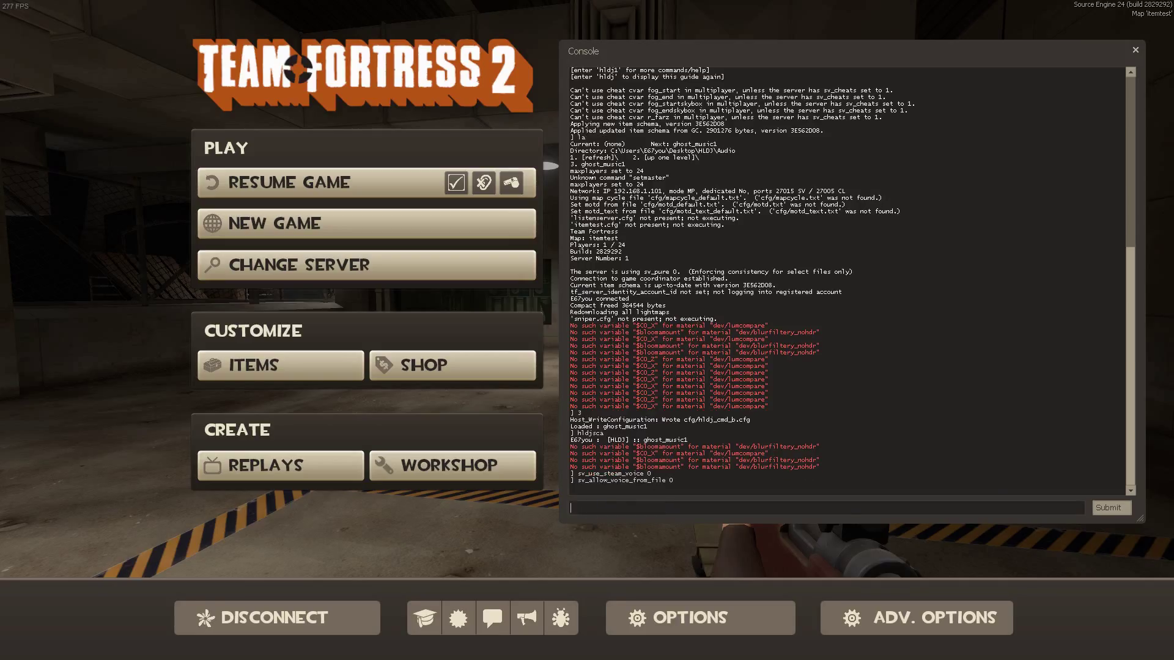
key("Escape")
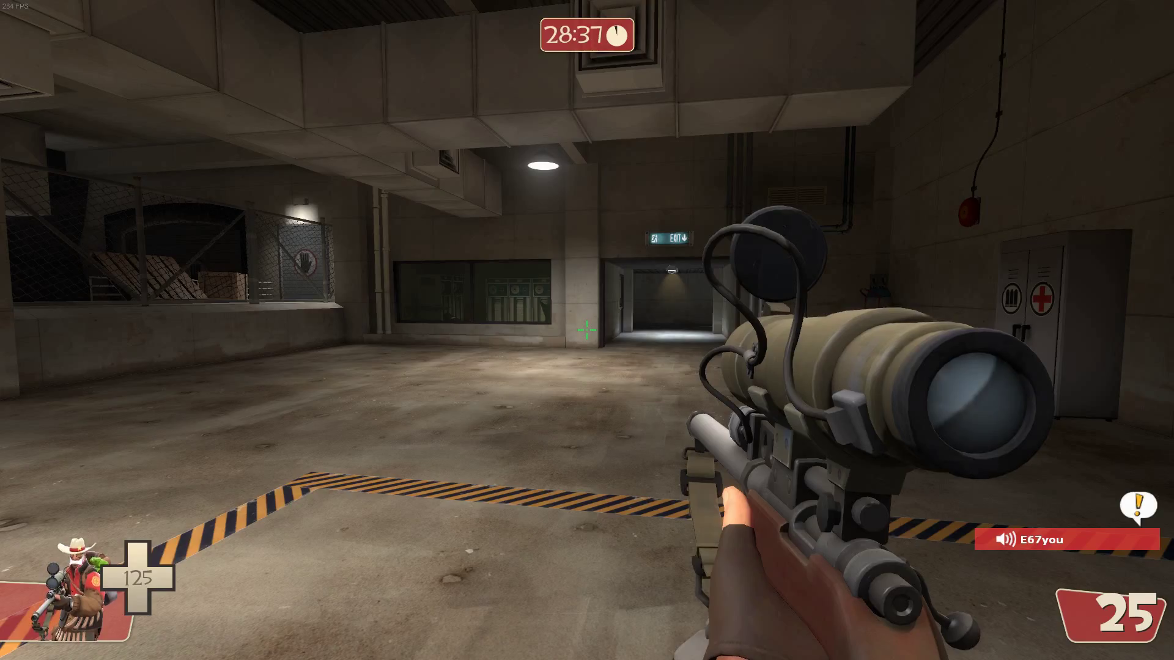
Recall the sv_allow_voice_from_file command in the console and change its value to 1.
key("Escape")
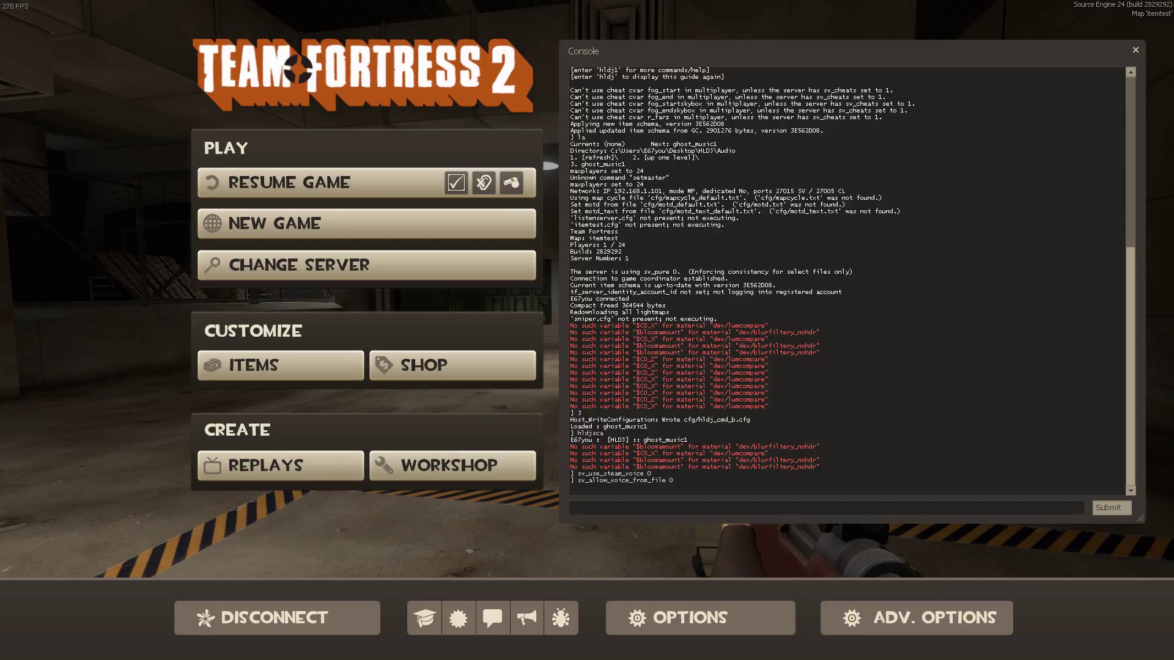
left_click_drag(673, 480, 570, 481)
key("Up")
key("BackSpace")
type("1")
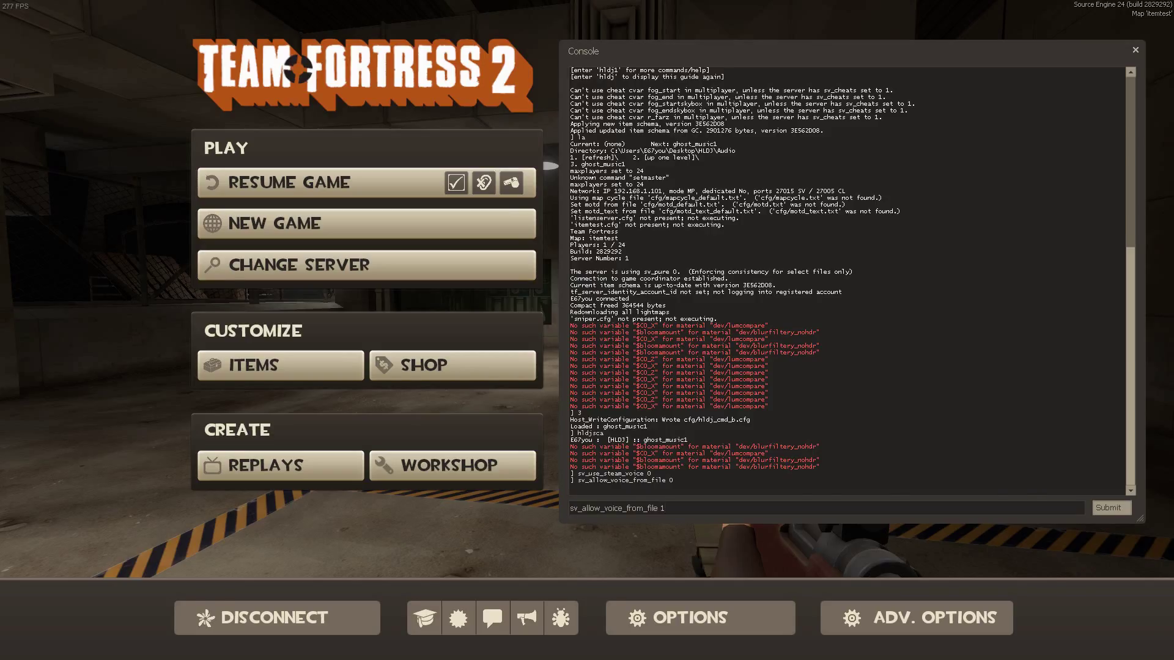